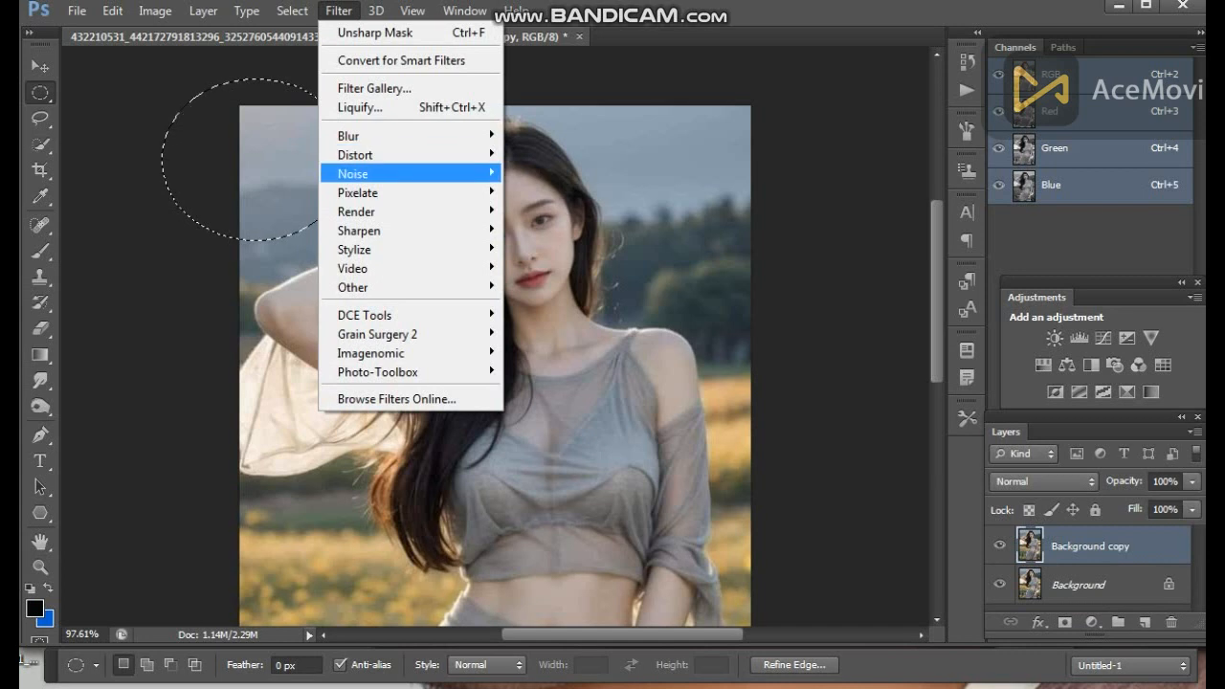
- Try Unsharp Mask on the elliptical sky selection, ending with amount 500%, radius 130.2 pixels and threshold 85 levels
{"action": "left_click", "coordinate": [559, 305]}
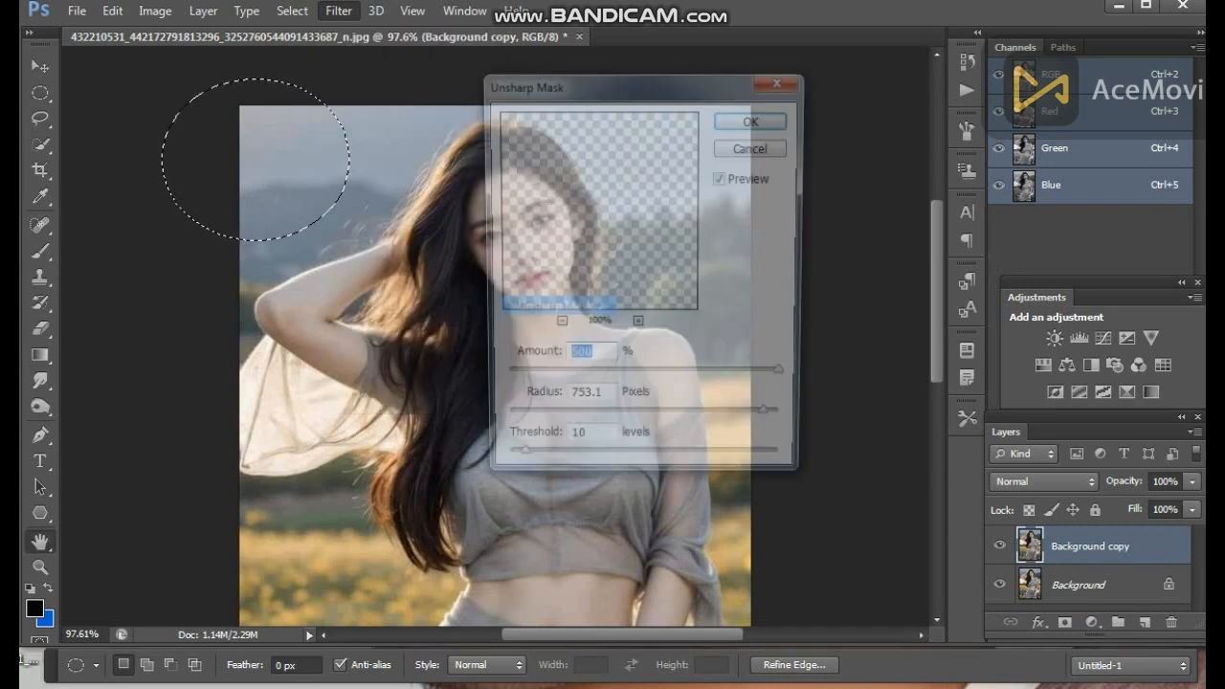
{"action": "mouse_move", "coordinate": [609, 213]}
{"action": "left_mouse_down"}
{"action": "mouse_move", "coordinate": [587, 213]}
{"action": "mouse_move", "coordinate": [608, 212]}
{"action": "left_mouse_up"}
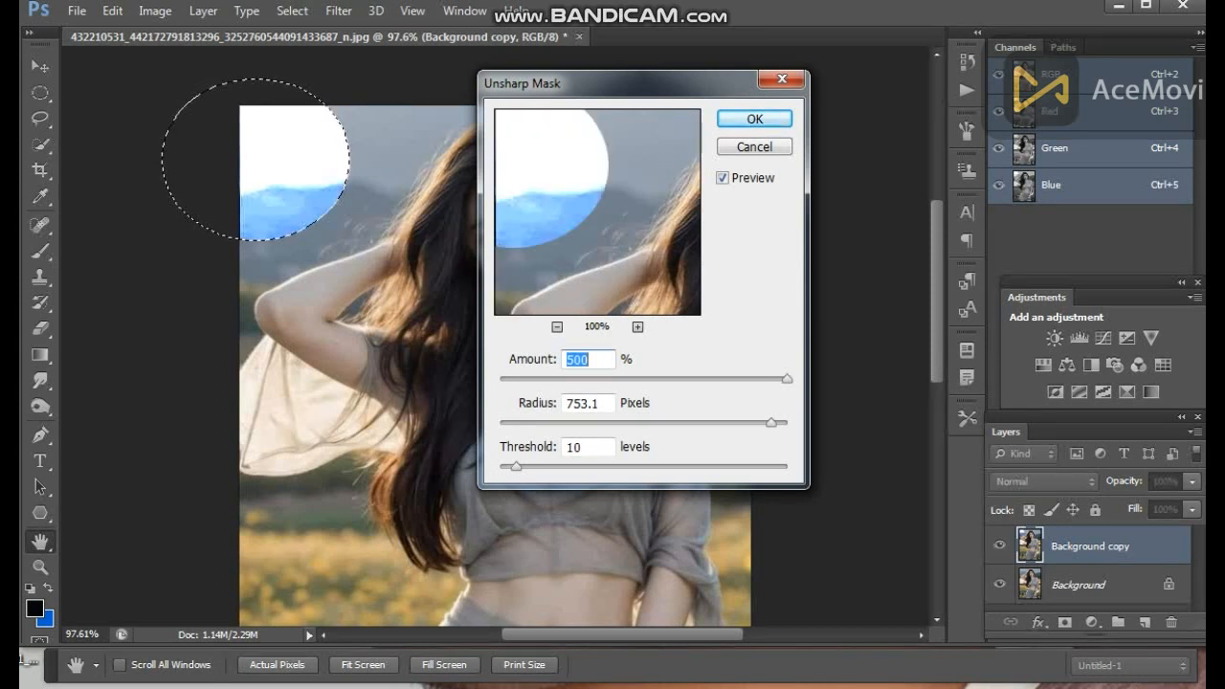
{"action": "left_click", "coordinate": [712, 468]}
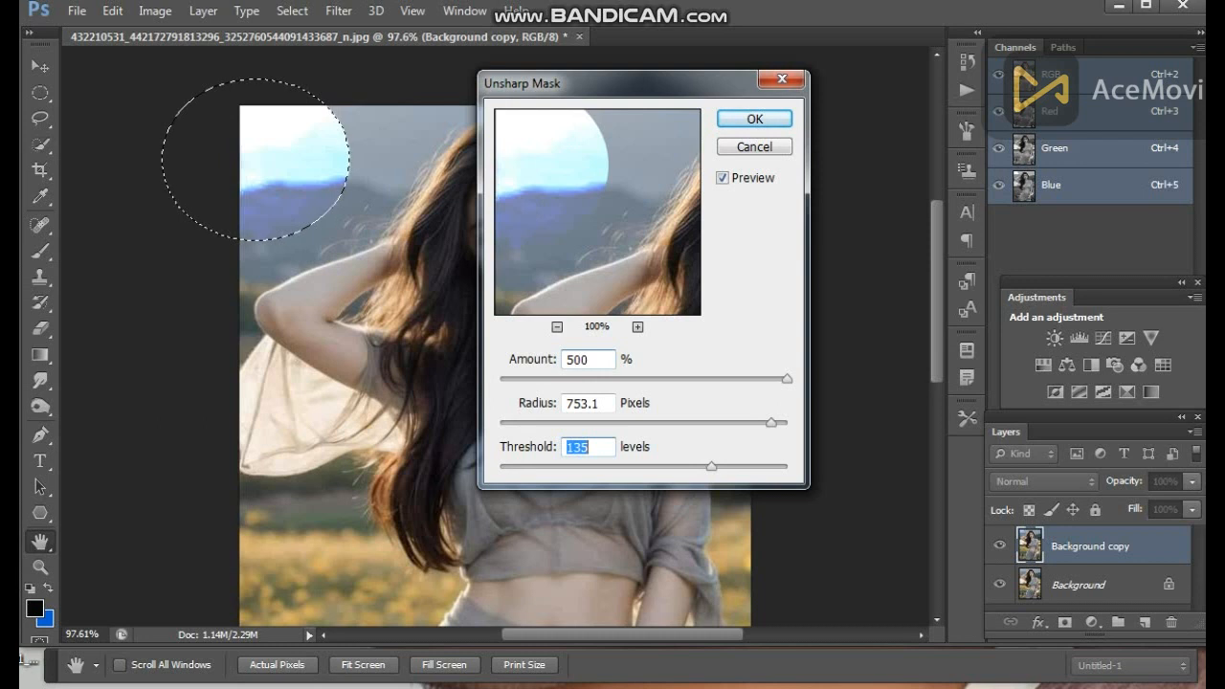
{"action": "left_click_drag", "start_coordinate": [772, 423], "coordinate": [788, 423]}
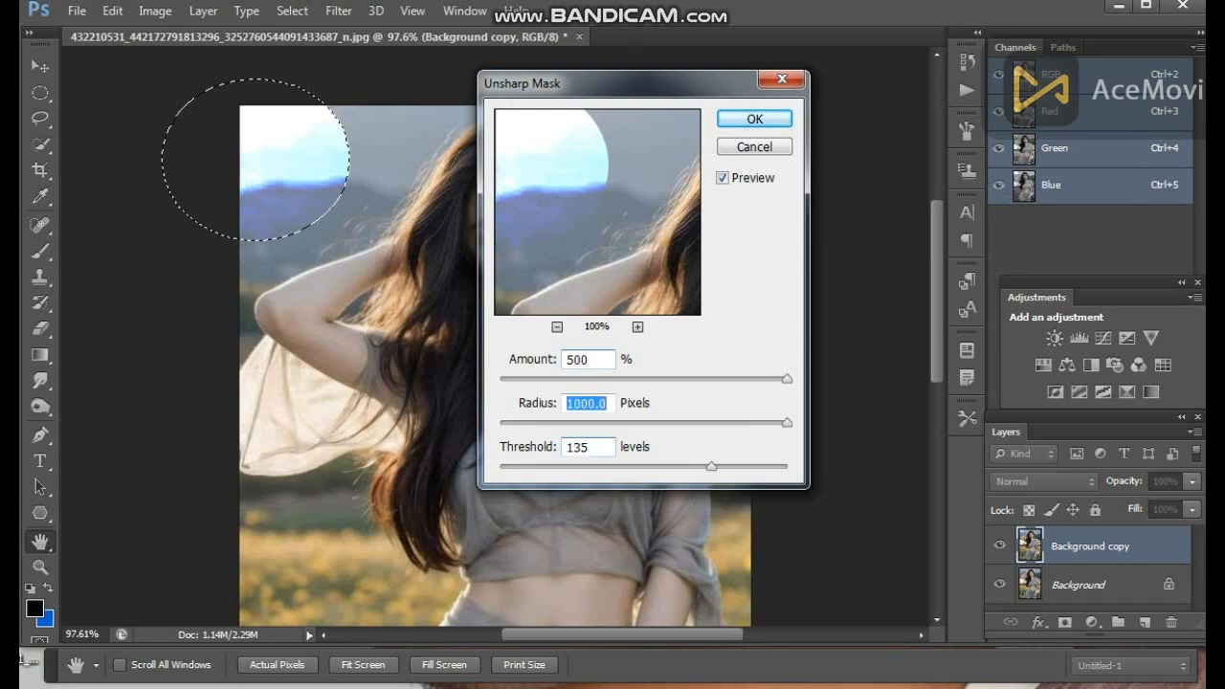
{"action": "left_click", "coordinate": [633, 467]}
{"action": "left_click", "coordinate": [652, 424]}
{"action": "left_click", "coordinate": [700, 423]}
{"action": "left_click_drag", "start_coordinate": [708, 380], "coordinate": [788, 381]}
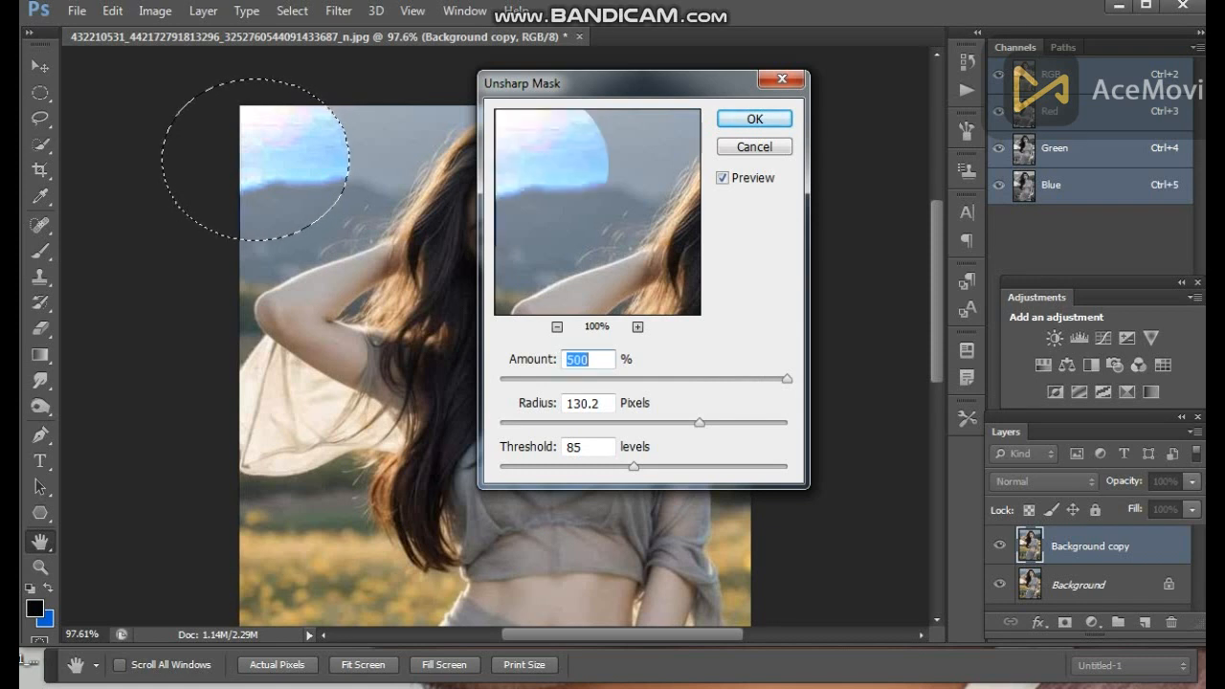
- Apply Unsharp Mask to the sky selection with radius 768.5 pixels and threshold 146 levels, and clear the selection
{"action": "left_click_drag", "start_coordinate": [700, 422], "coordinate": [773, 422]}
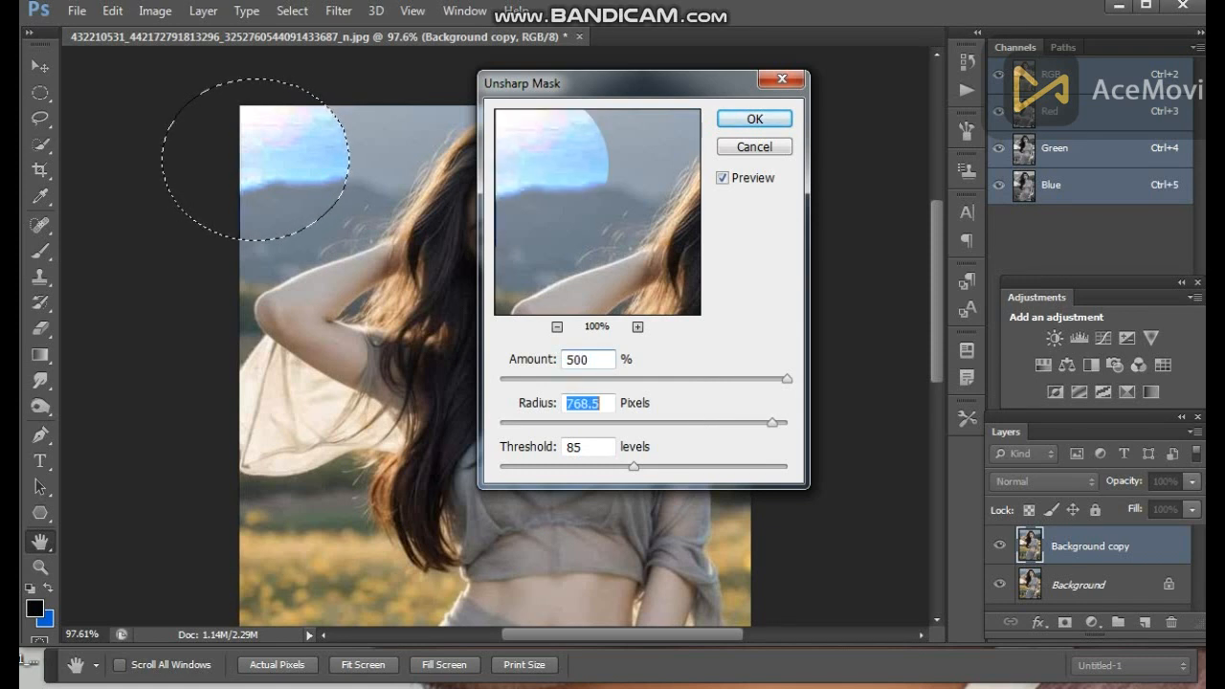
{"action": "left_click_drag", "start_coordinate": [634, 466], "coordinate": [728, 466]}
{"action": "left_click", "coordinate": [754, 119]}
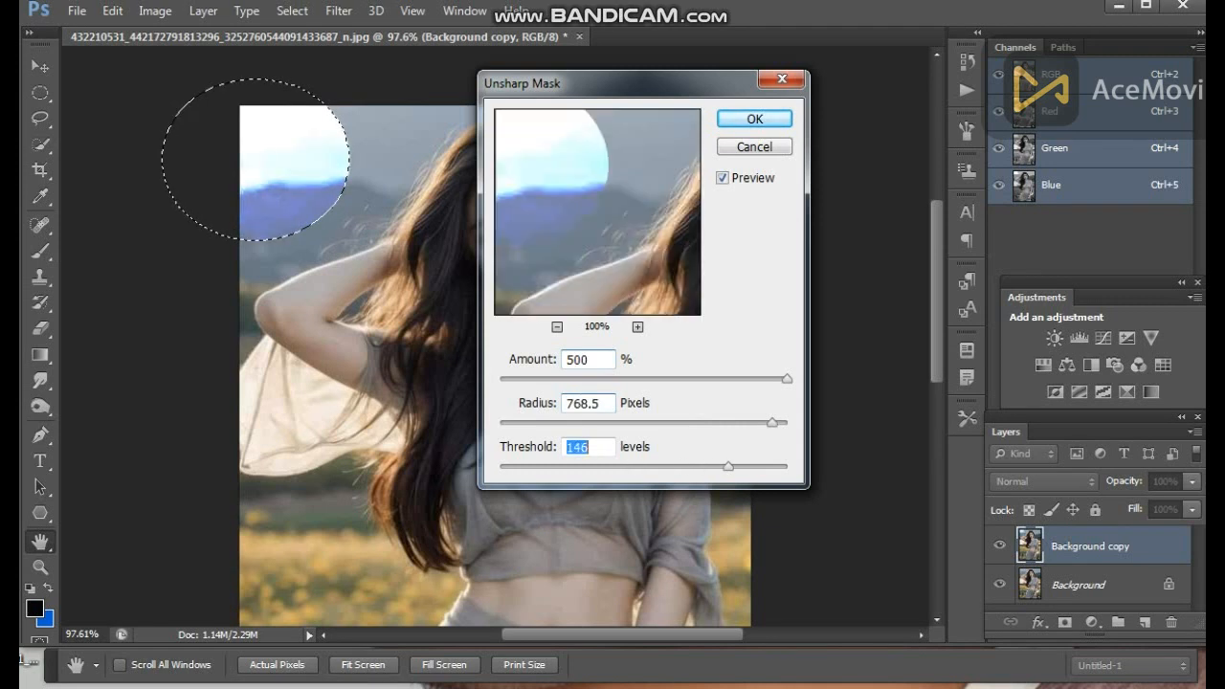
{"action": "left_click", "coordinate": [754, 119]}
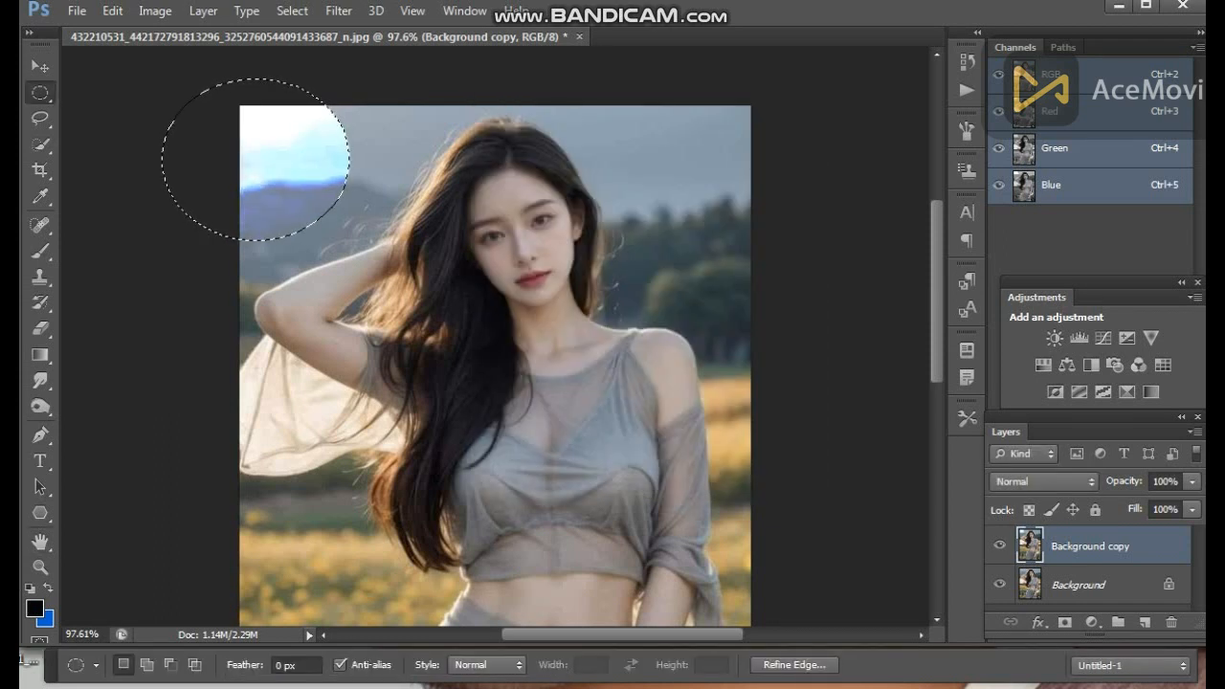
{"action": "left_click", "coordinate": [41, 119]}
{"action": "key", "text": "ctrl+d"}
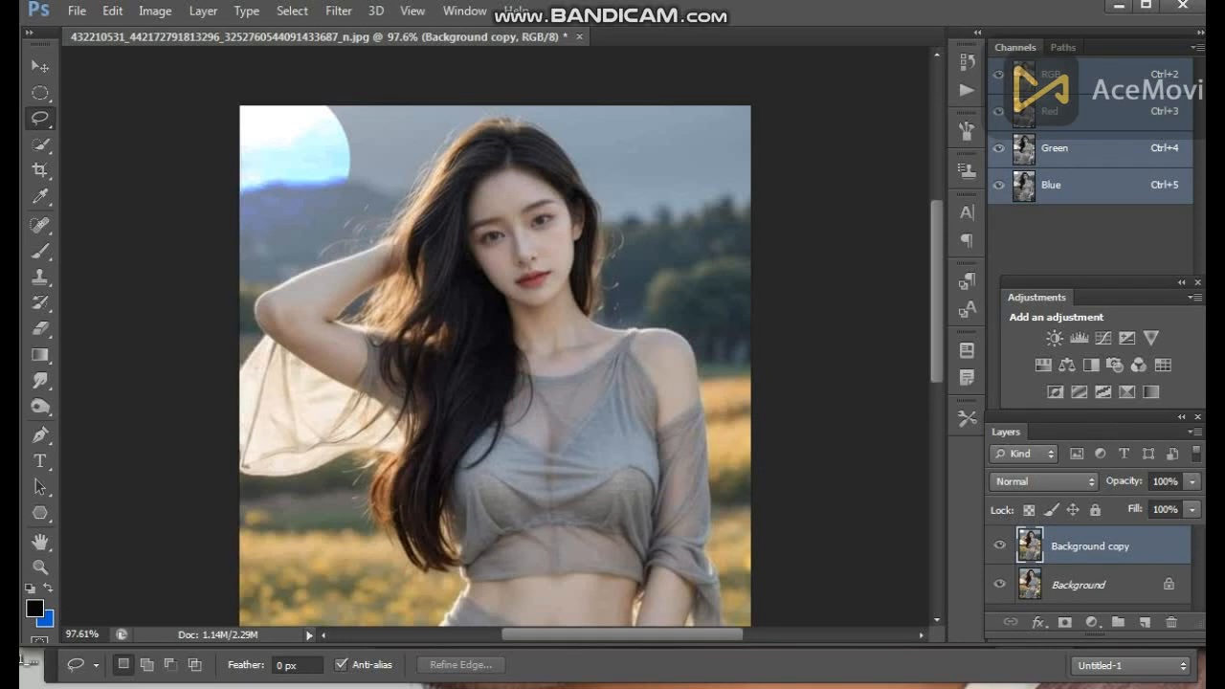
- Make a tall elliptical selection over the photo's upper-right edge, apply Unsharp Mask with its current settings, and deselect
{"action": "key", "text": "m"}
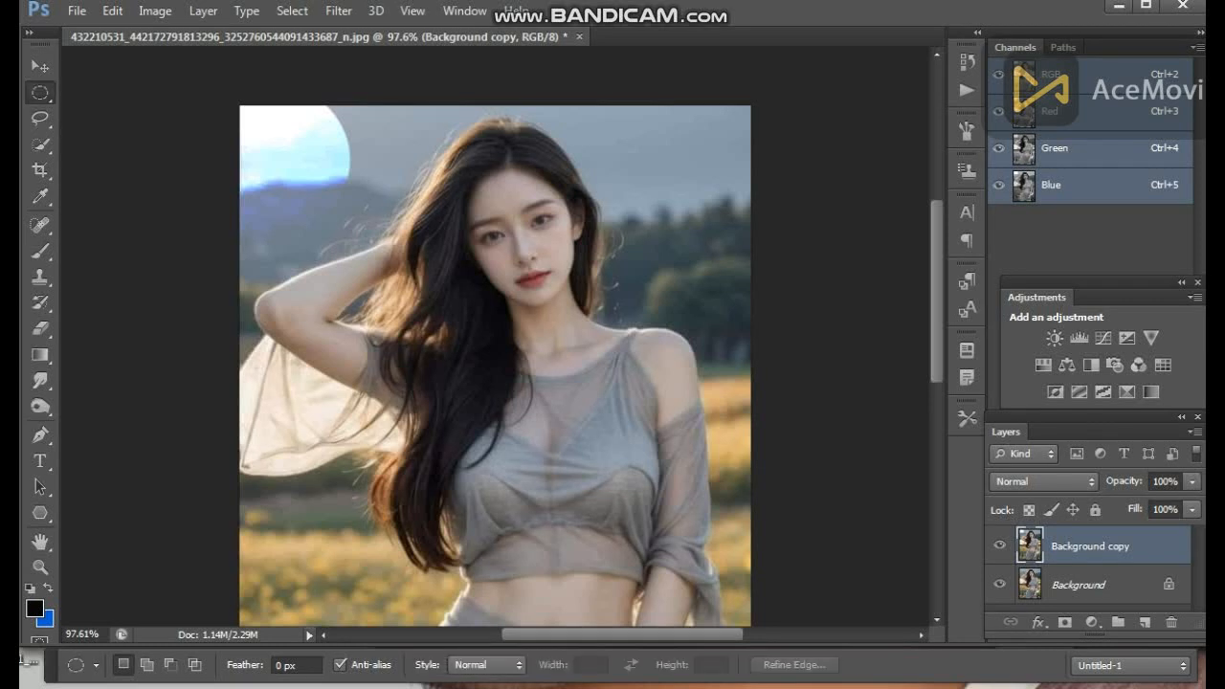
{"action": "left_click_drag", "start_coordinate": [728, 68], "coordinate": [828, 308]}
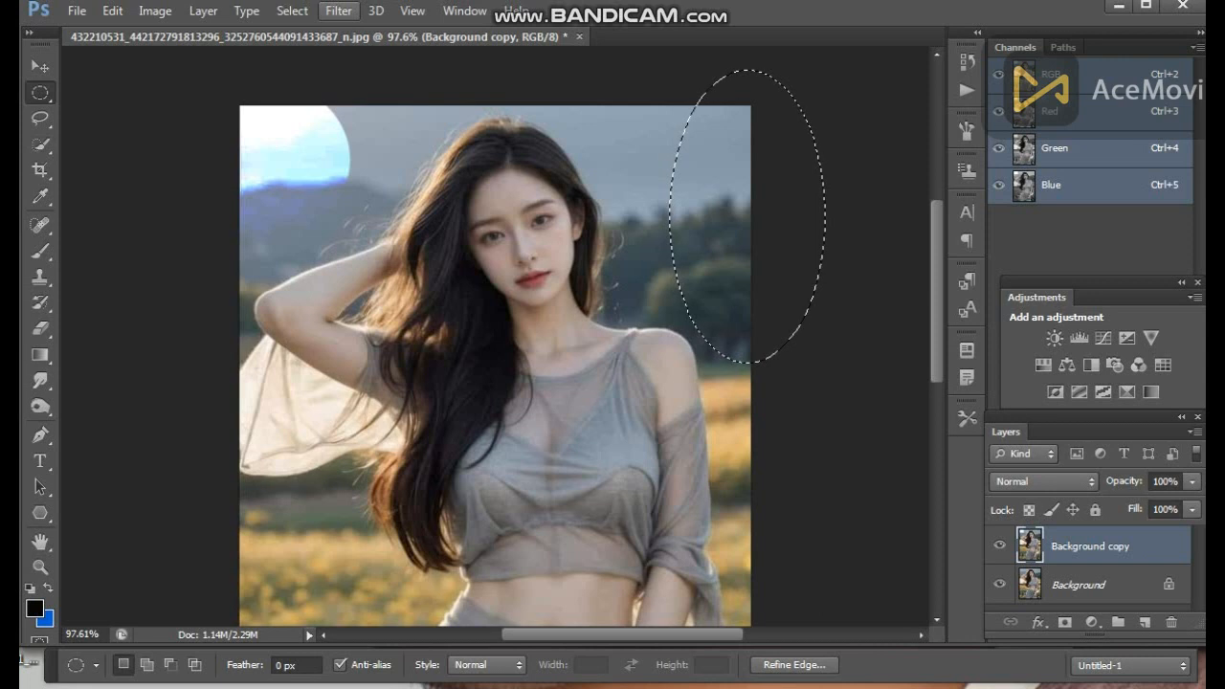
{"action": "left_click", "coordinate": [339, 11]}
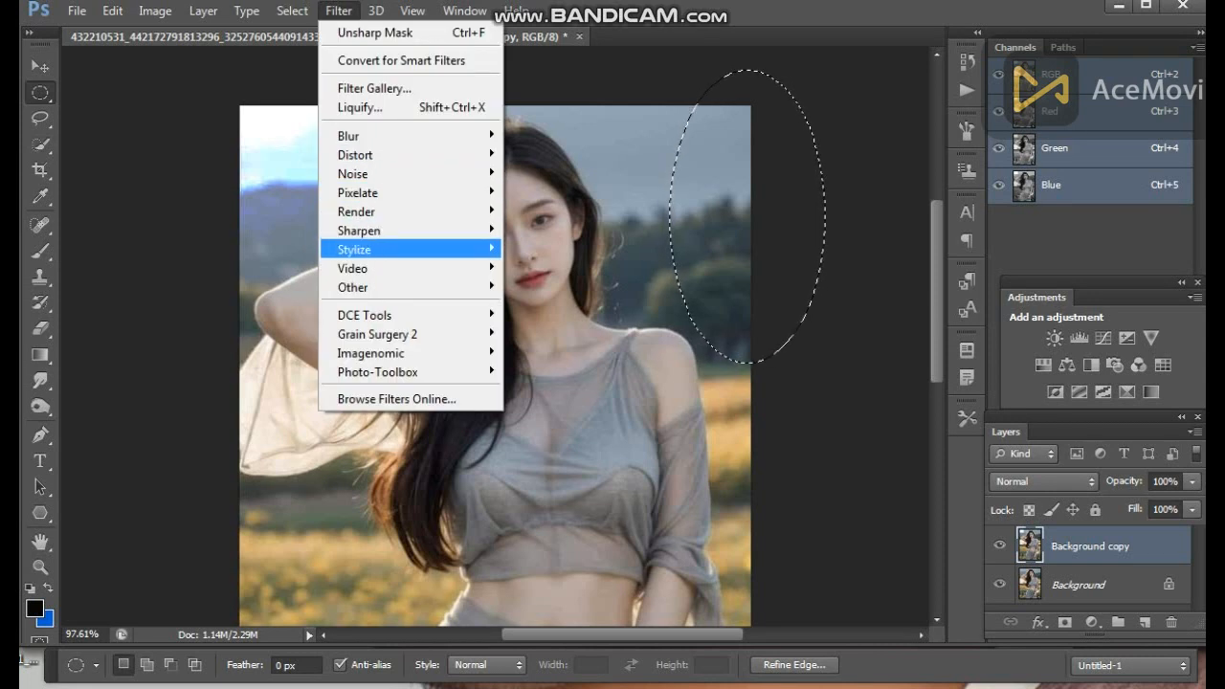
{"action": "mouse_move", "coordinate": [383, 231]}
{"action": "left_click", "coordinate": [560, 305]}
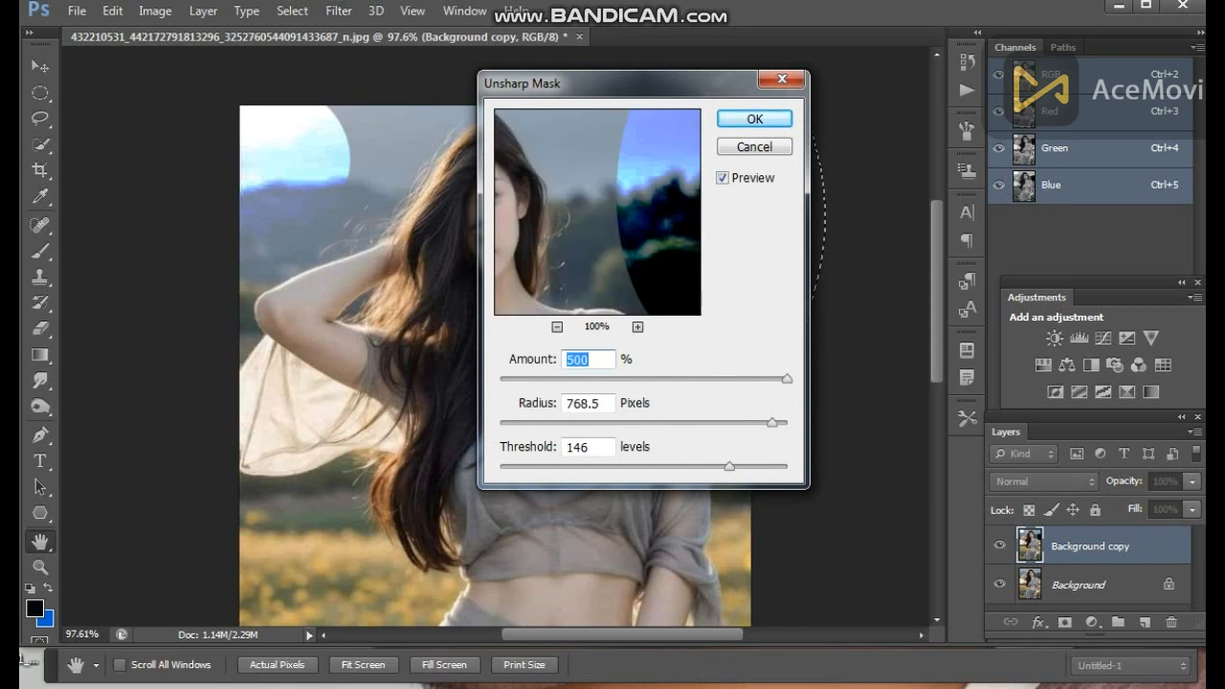
{"action": "key", "text": "Return"}
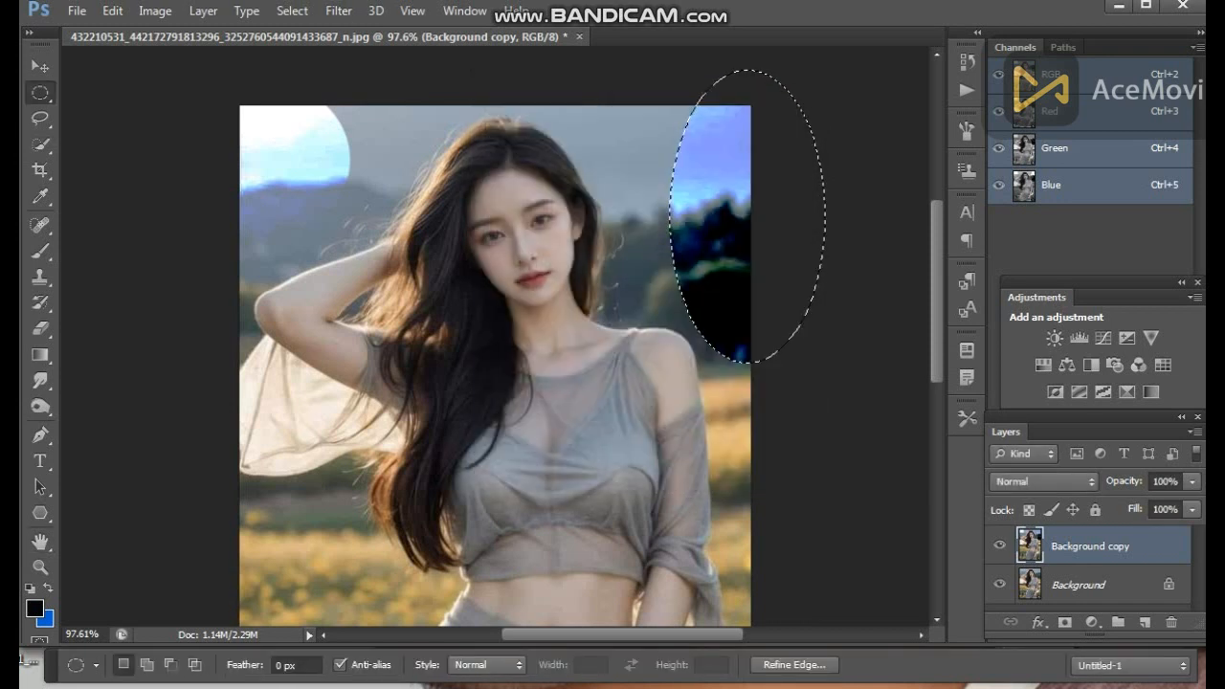
{"action": "key", "text": "ctrl+d"}
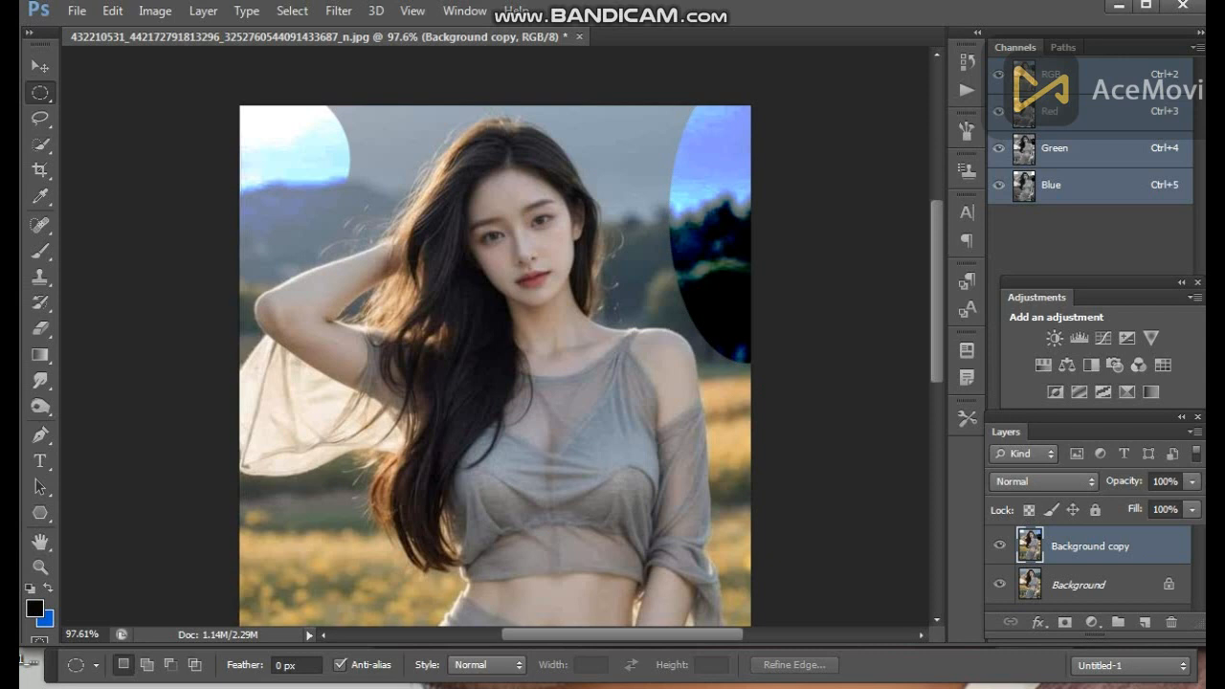
- Inspect both sharpened corner areas of the photo and undo the Unsharp Mask effects on them
{"action": "scroll", "coordinate": [538, 472], "scroll_direction": "up", "scroll_amount": 4}
{"action": "scroll", "coordinate": [546, 474], "scroll_direction": "down", "scroll_amount": 6}
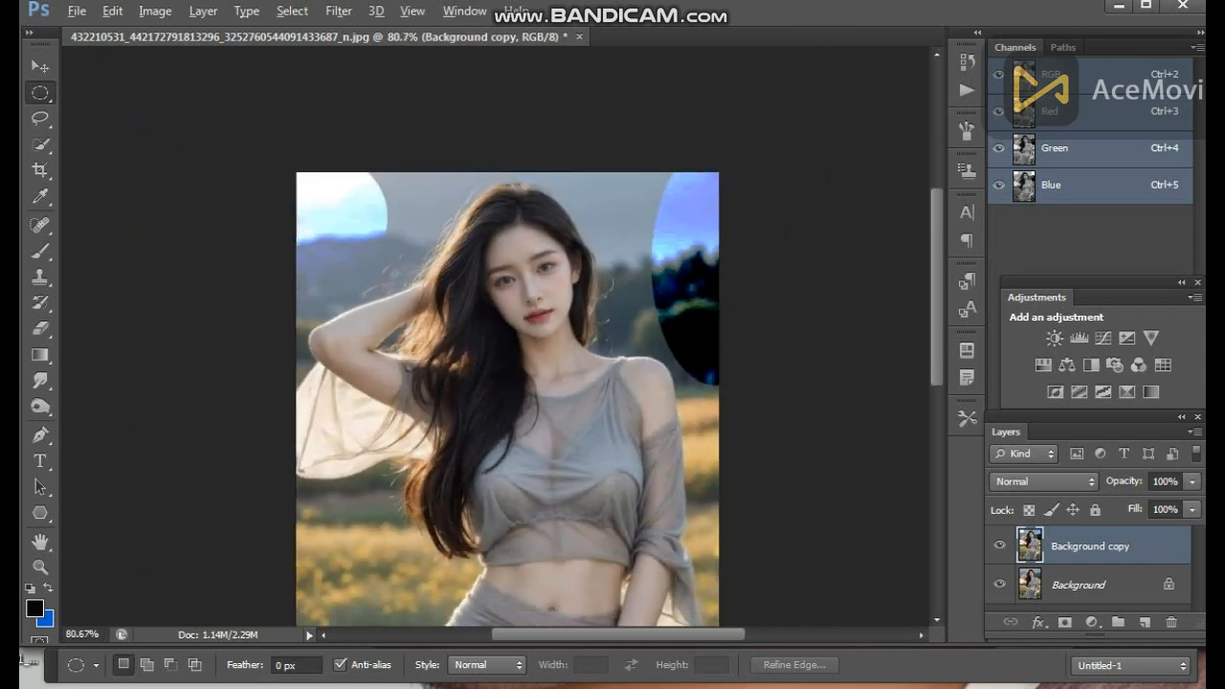
{"action": "scroll", "coordinate": [507, 383], "scroll_direction": "down", "scroll_amount": 2}
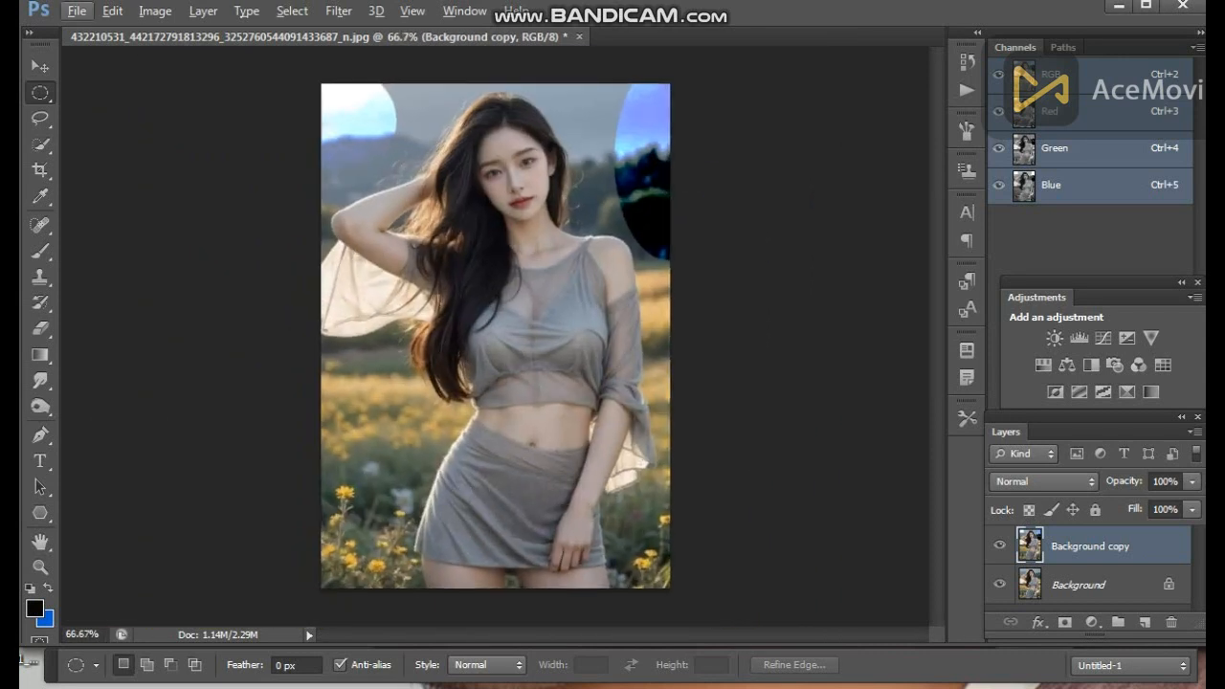
{"action": "scroll", "coordinate": [536, 335], "scroll_direction": "up", "scroll_amount": 1}
{"action": "scroll", "coordinate": [508, 124], "scroll_direction": "up", "scroll_amount": 3}
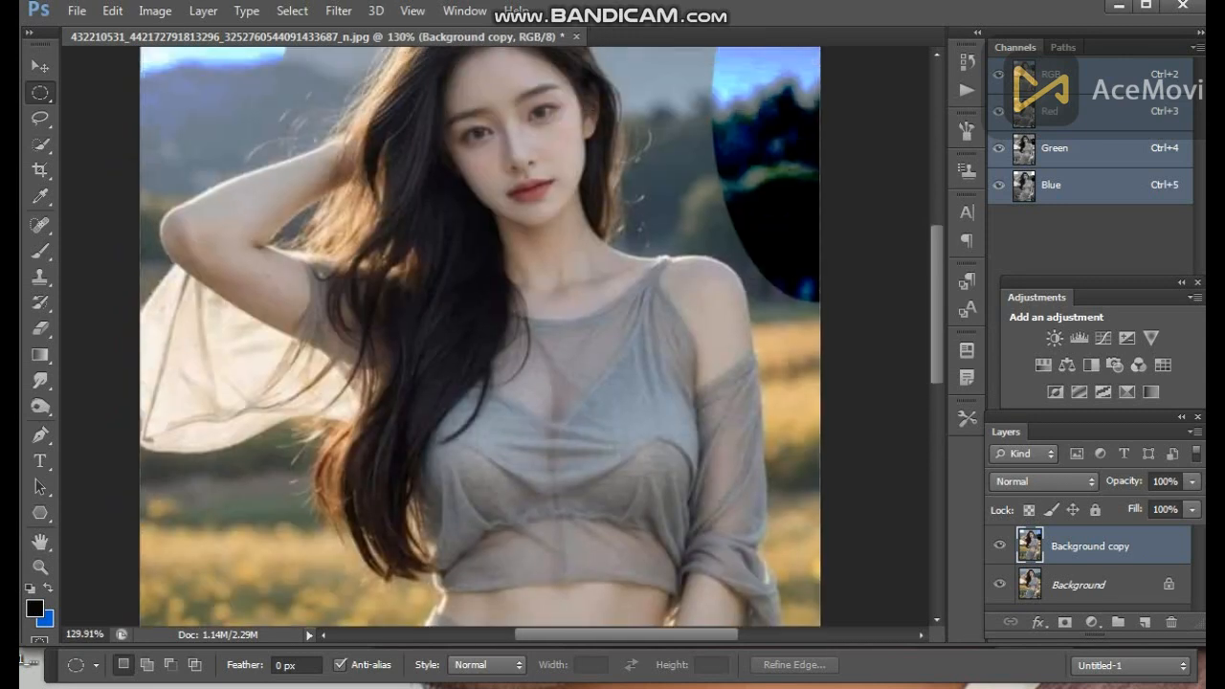
{"action": "scroll", "coordinate": [507, 335], "scroll_direction": "down", "scroll_amount": 2}
{"action": "key", "text": "ctrl+alt+z"}
{"action": "key", "text": "ctrl+alt+z"}
{"action": "key", "text": "ctrl+alt+z"}
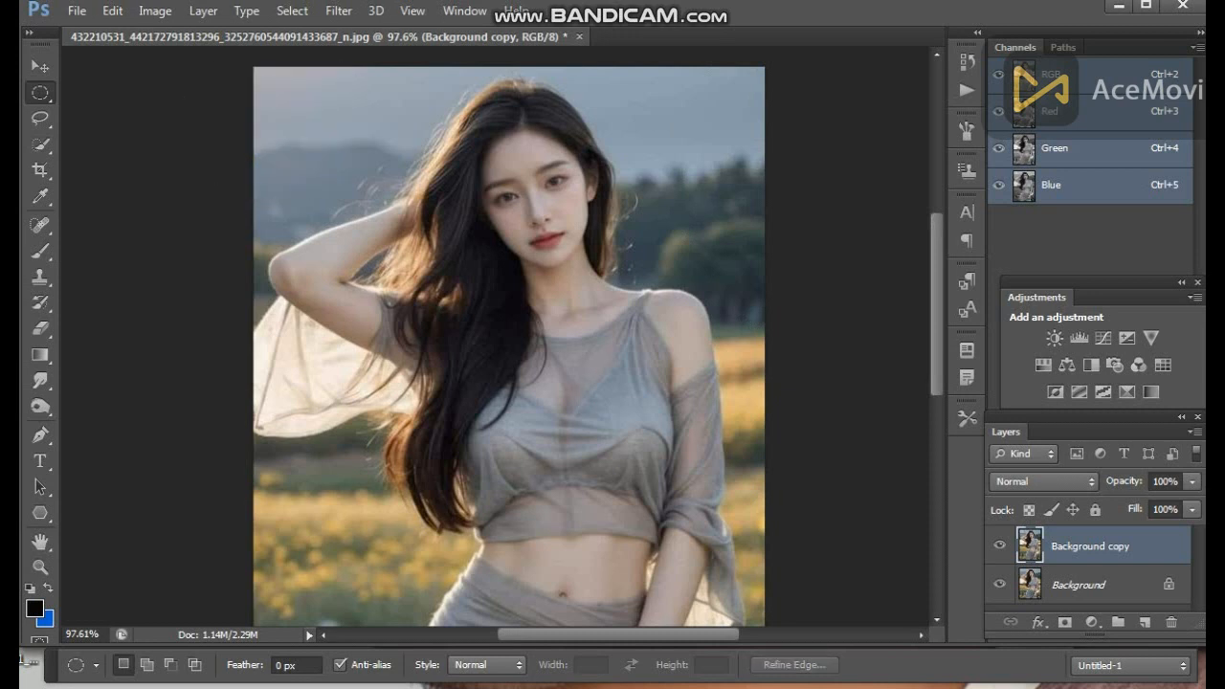
- Draw an elliptical selection around the woman's gray top and preview Unsharp Mask on it
{"action": "left_click_drag", "start_coordinate": [425, 333], "coordinate": [690, 534]}
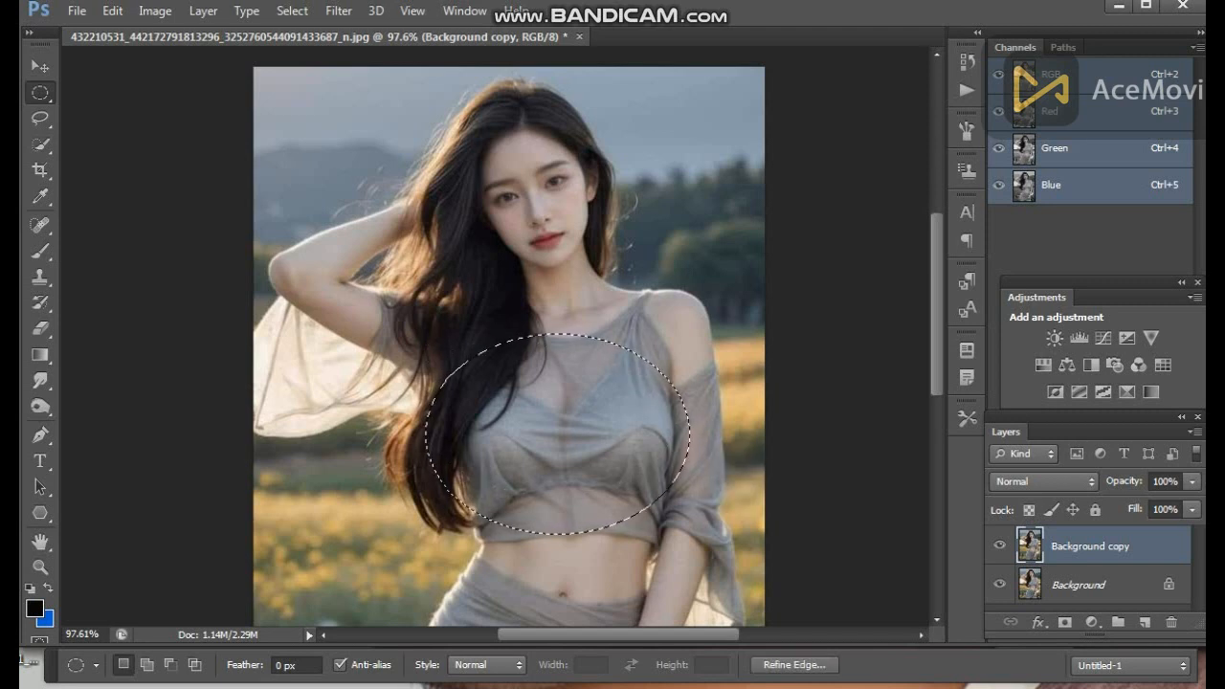
{"action": "left_click", "coordinate": [339, 11]}
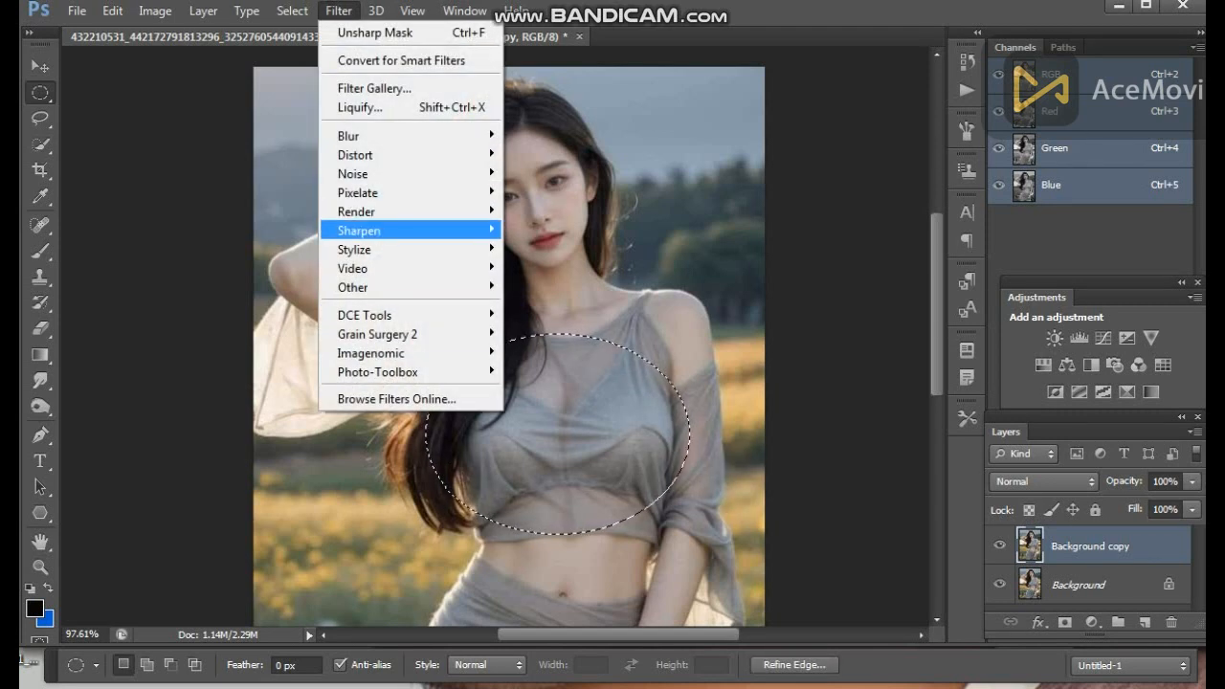
{"action": "mouse_move", "coordinate": [421, 229]}
{"action": "left_click", "coordinate": [563, 303]}
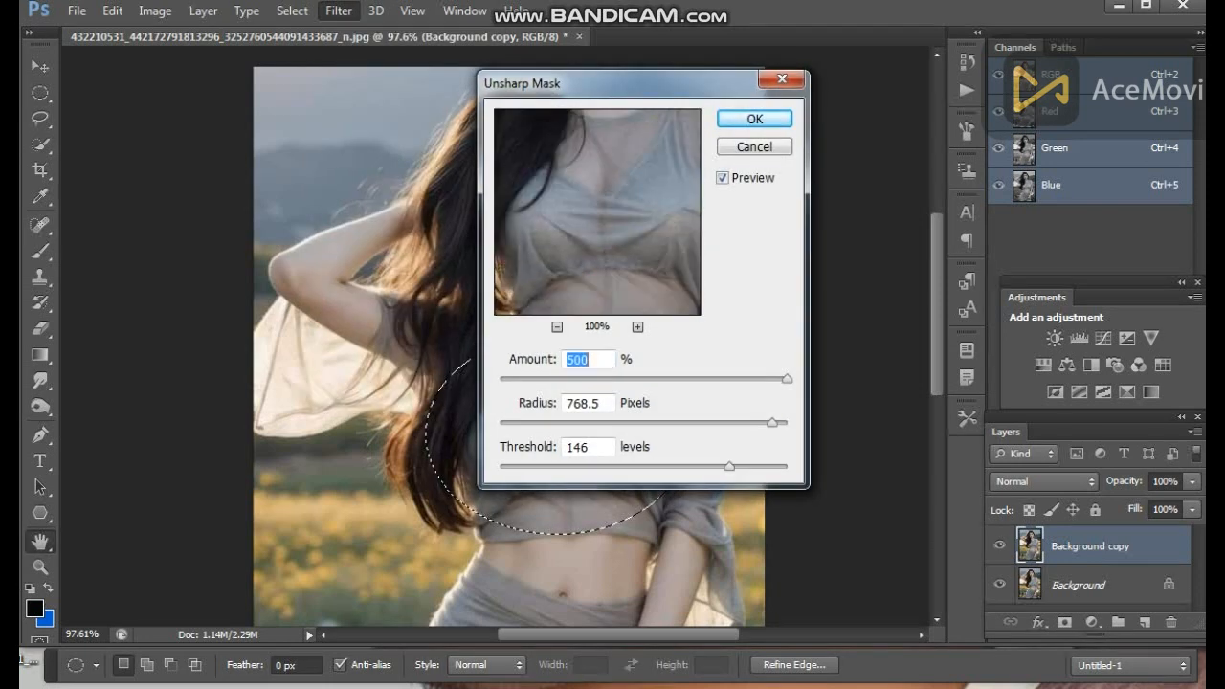
{"action": "left_click_drag", "start_coordinate": [610, 212], "coordinate": [583, 212]}
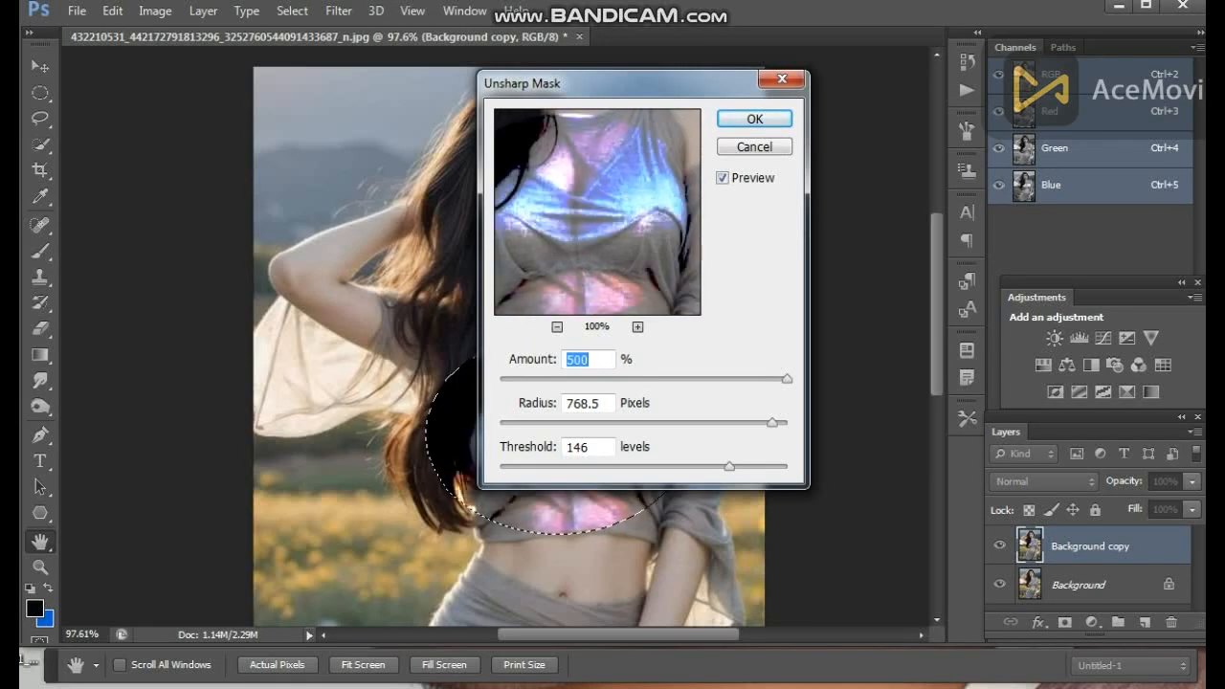
- Try an Unsharp Mask threshold of 136 levels and radius of 969.1 pixels, cancel the filter, and clear the selection
{"action": "left_click_drag", "start_coordinate": [730, 467], "coordinate": [647, 466]}
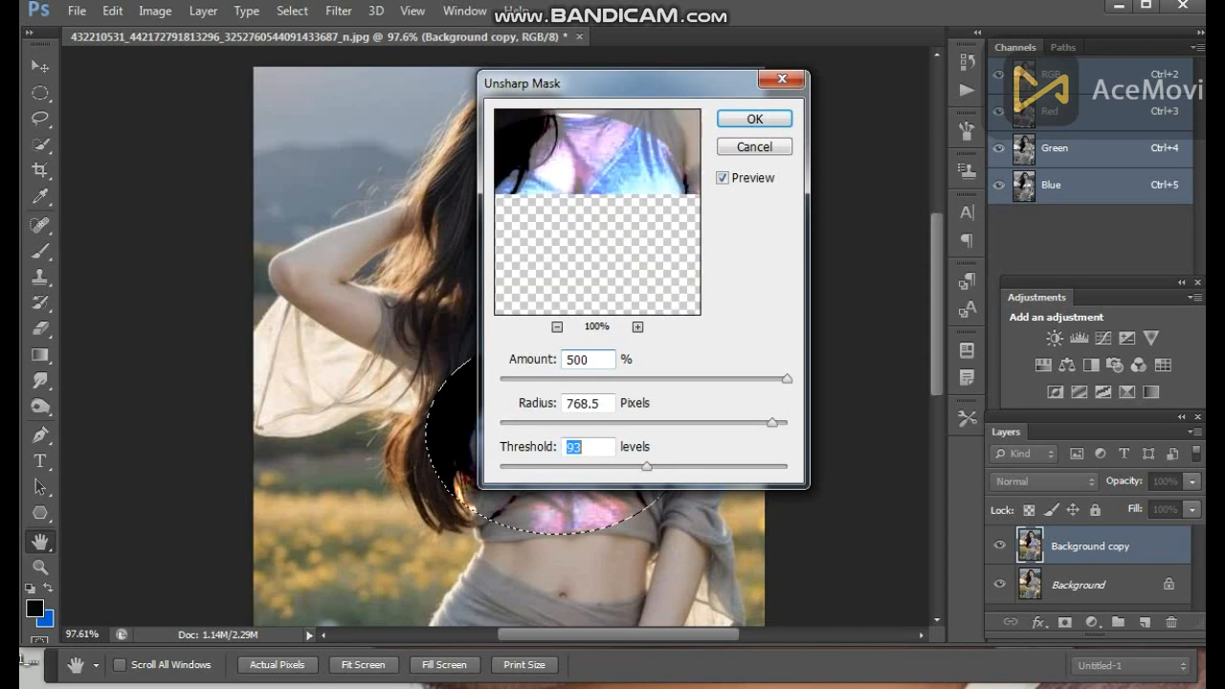
{"action": "left_click_drag", "start_coordinate": [647, 466], "coordinate": [713, 466]}
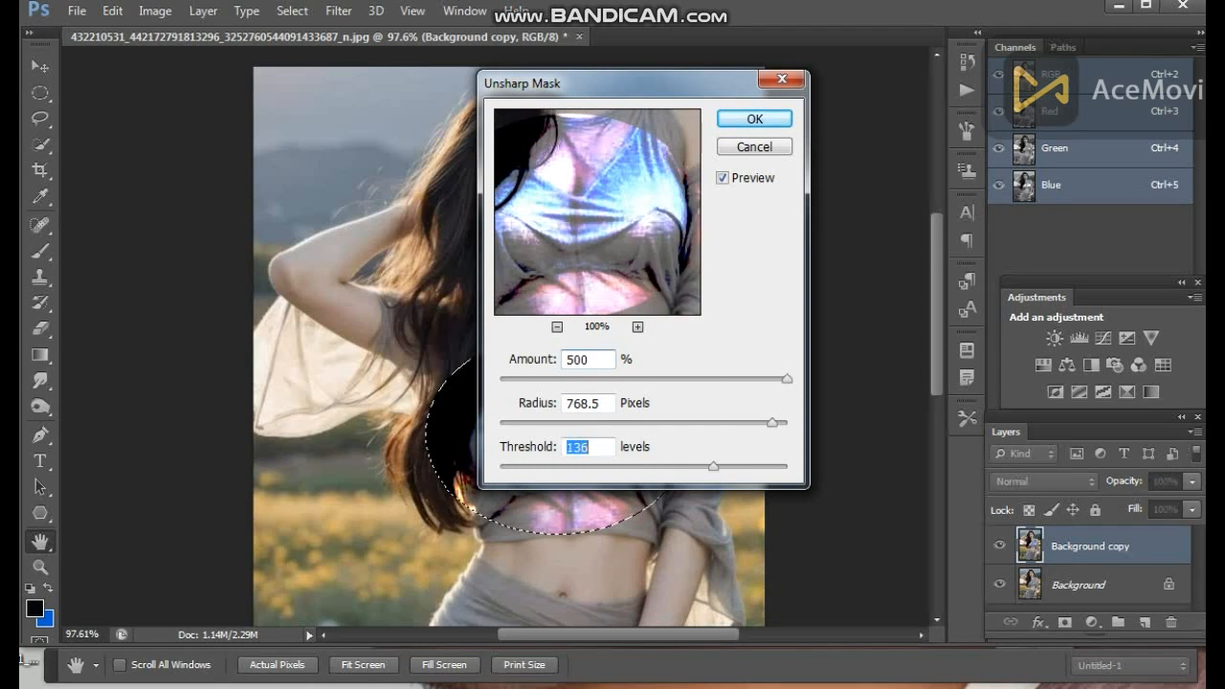
{"action": "left_click_drag", "start_coordinate": [772, 423], "coordinate": [785, 422]}
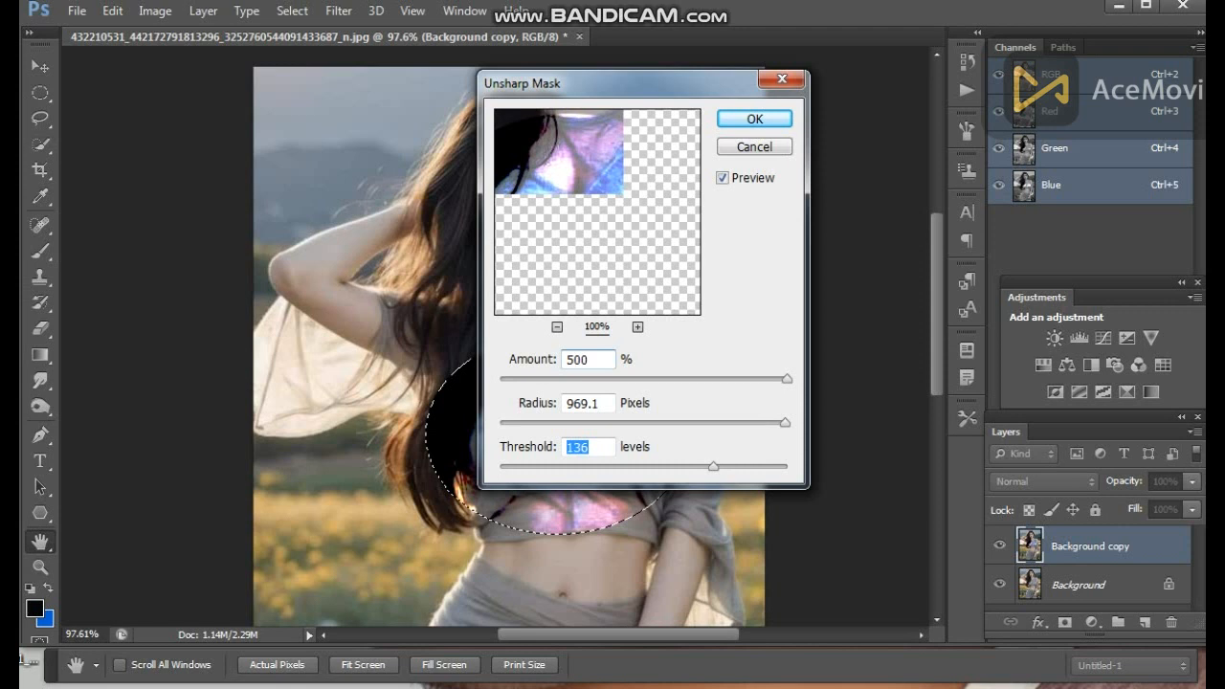
{"action": "left_click_drag", "start_coordinate": [613, 84], "coordinate": [823, 54]}
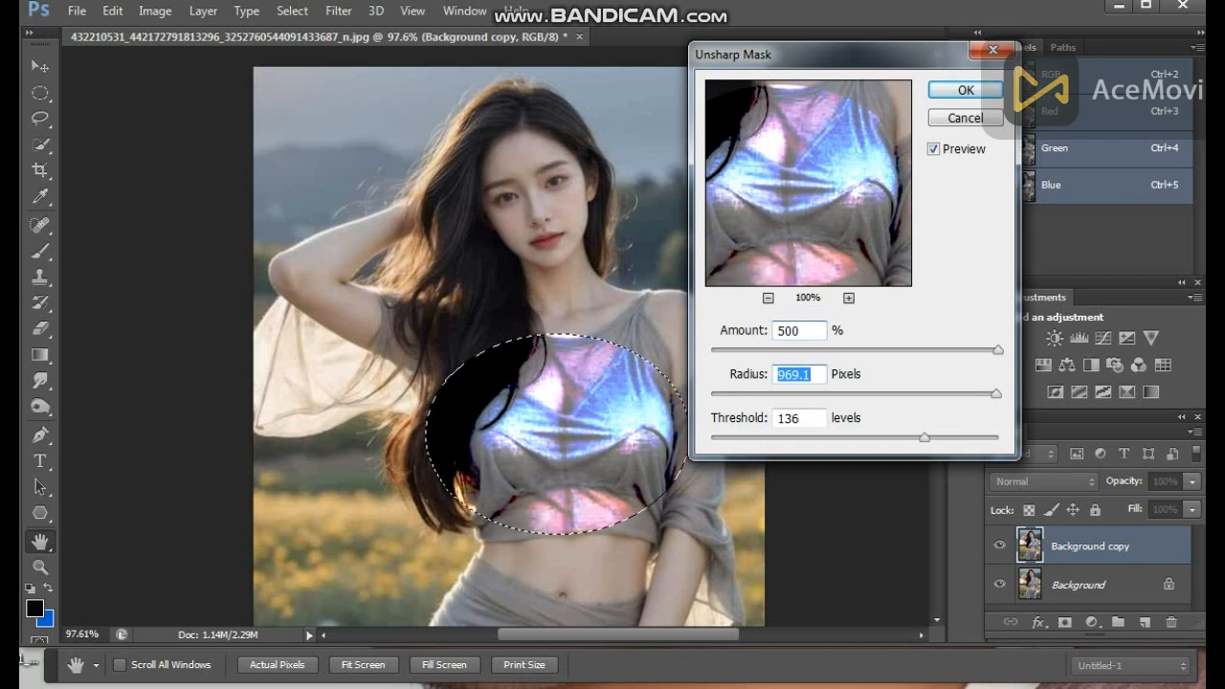
{"action": "key", "text": "Escape"}
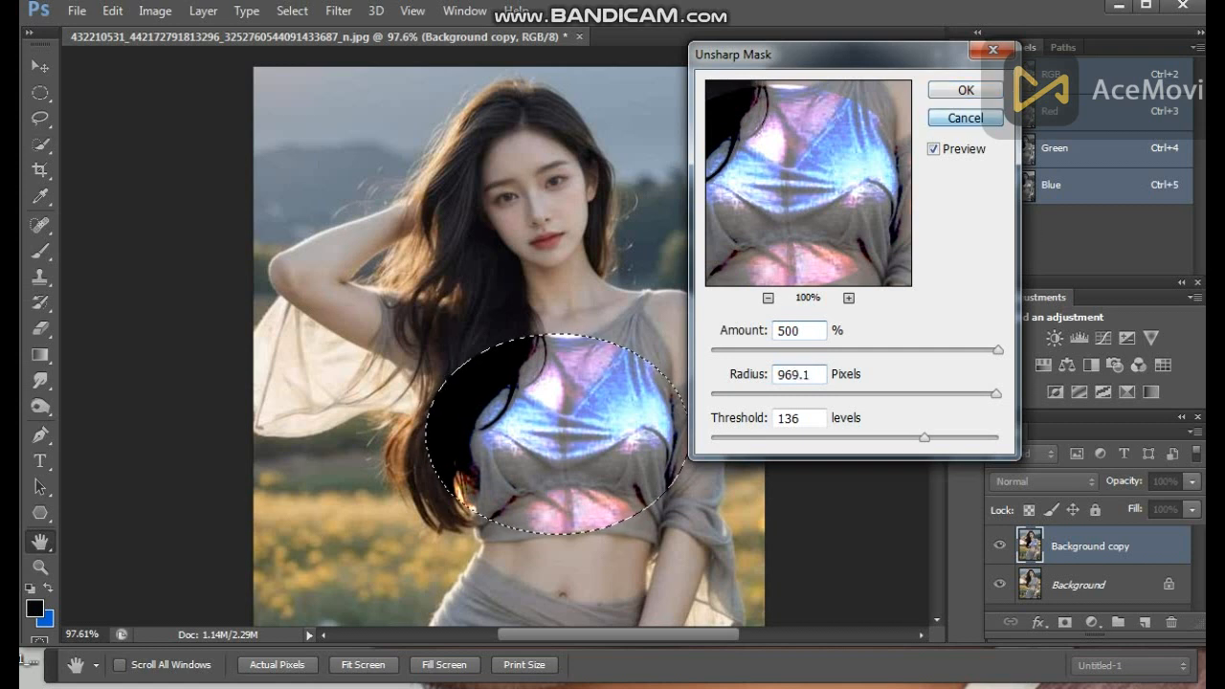
{"action": "left_click", "coordinate": [338, 10]}
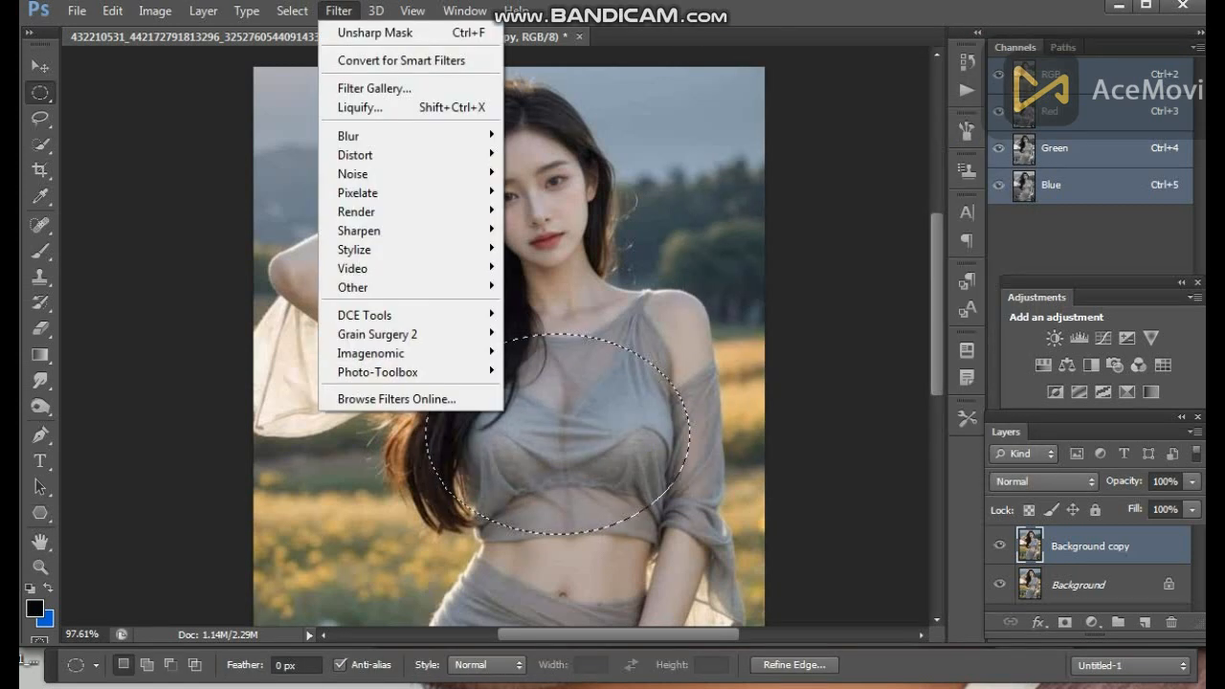
{"action": "mouse_move", "coordinate": [383, 230]}
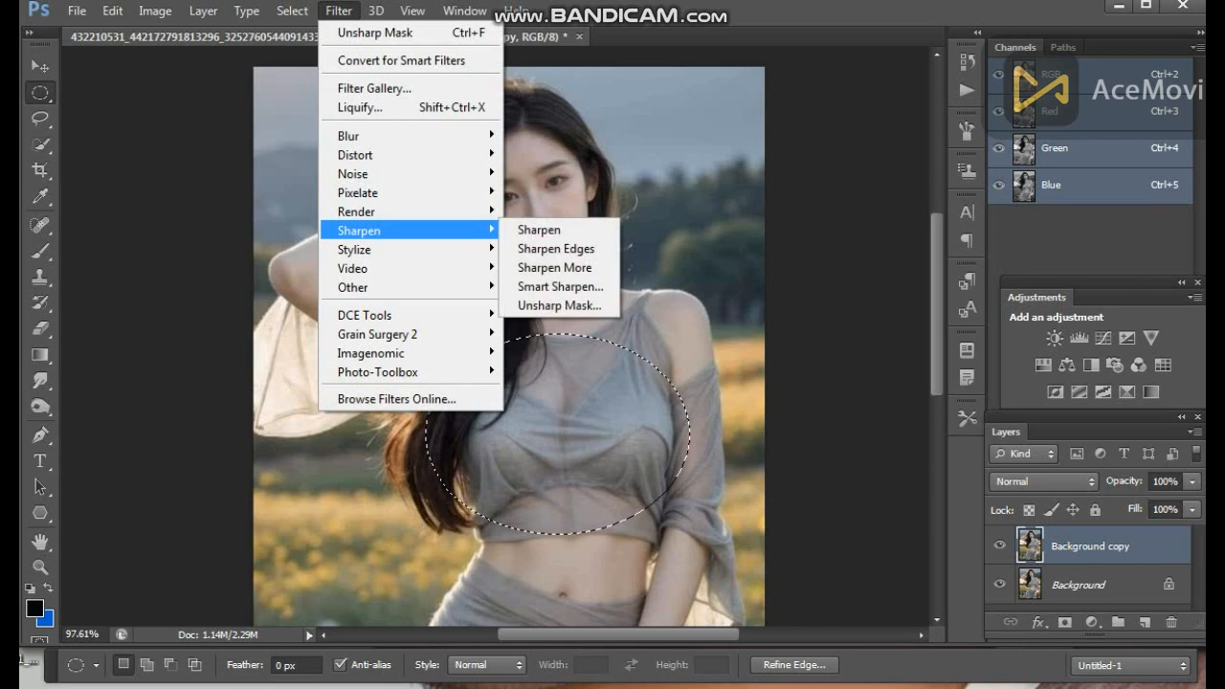
{"action": "left_click", "coordinate": [689, 249]}
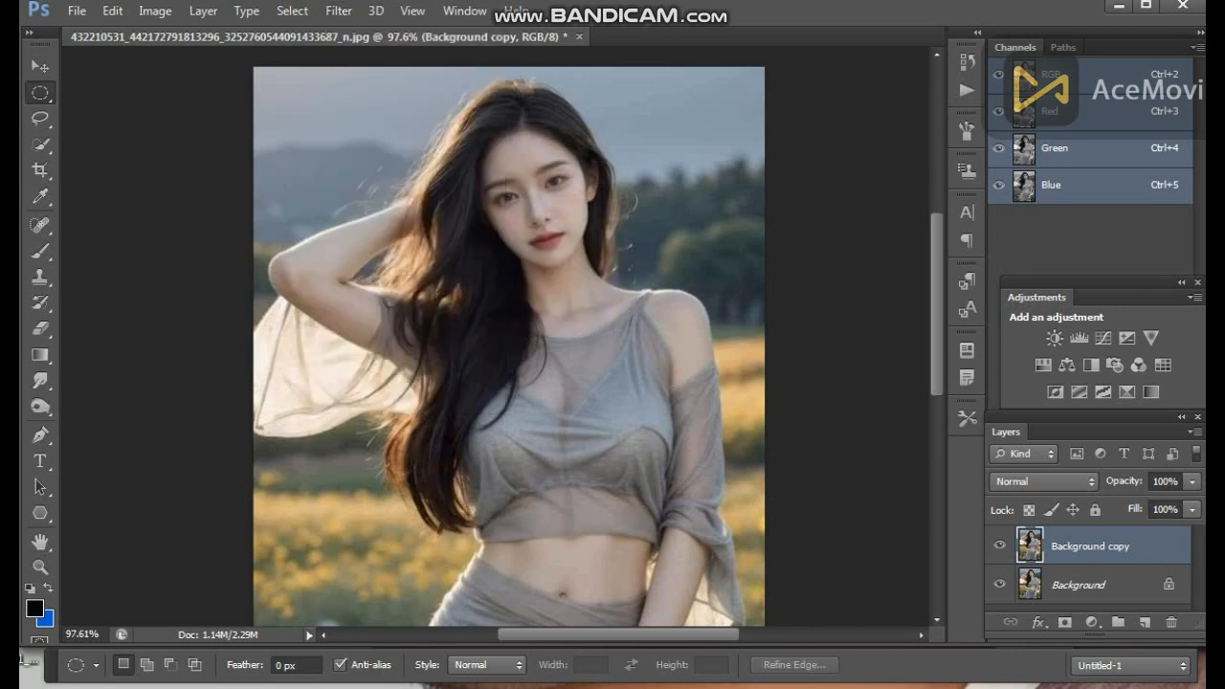
- Preview Unsharp Mask on an elliptical selection around the skirt, cancel the filter, and deselect the area
{"action": "scroll", "coordinate": [496, 345], "scroll_direction": "down", "scroll_amount": 4}
{"action": "left_click_drag", "start_coordinate": [460, 423], "coordinate": [524, 388]}
{"action": "left_click", "coordinate": [339, 11]}
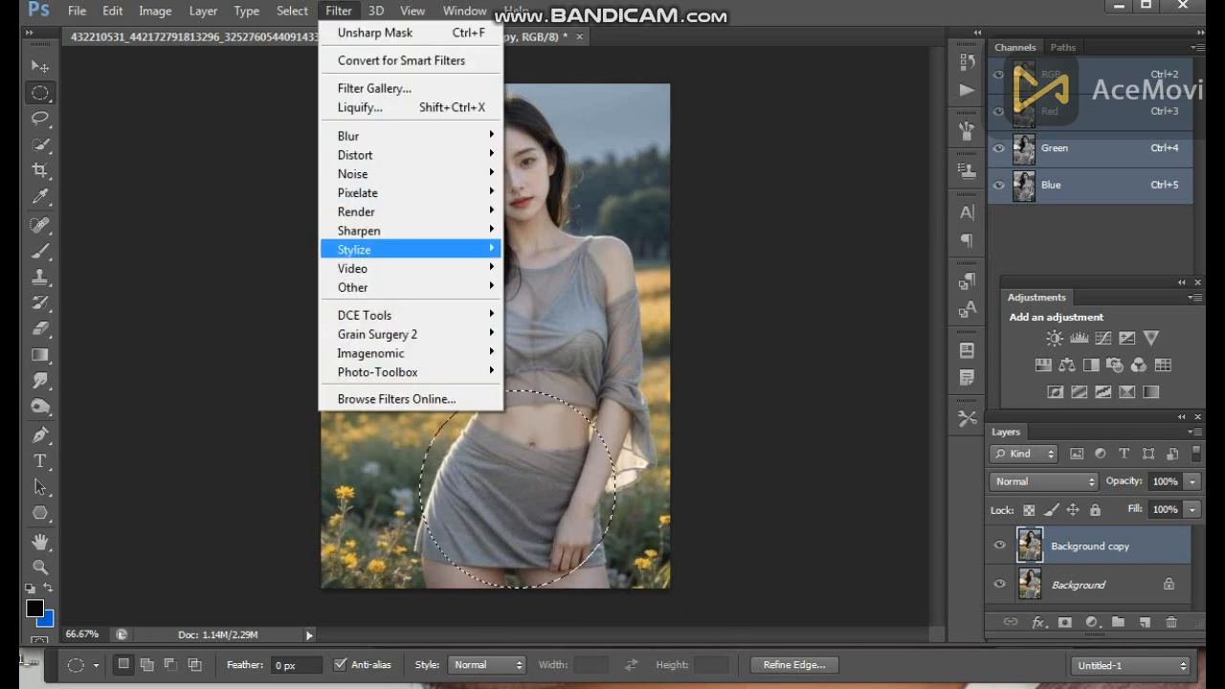
{"action": "mouse_move", "coordinate": [383, 231]}
{"action": "left_click", "coordinate": [560, 306]}
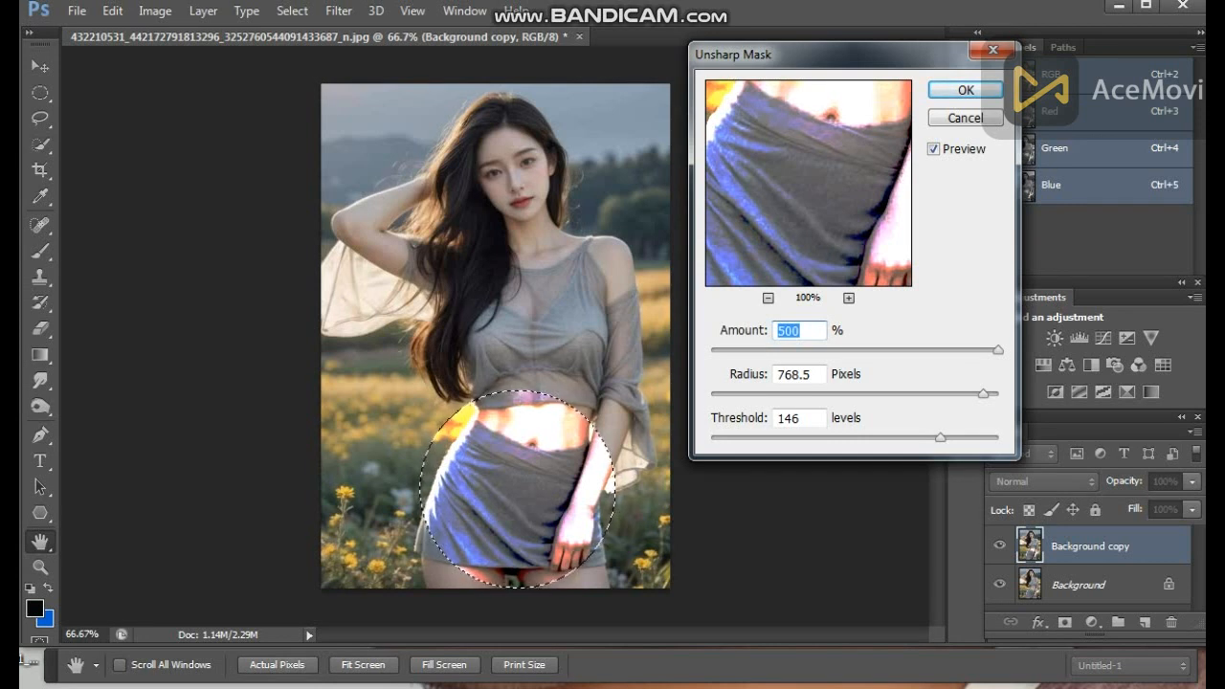
{"action": "left_click_drag", "start_coordinate": [820, 177], "coordinate": [798, 208]}
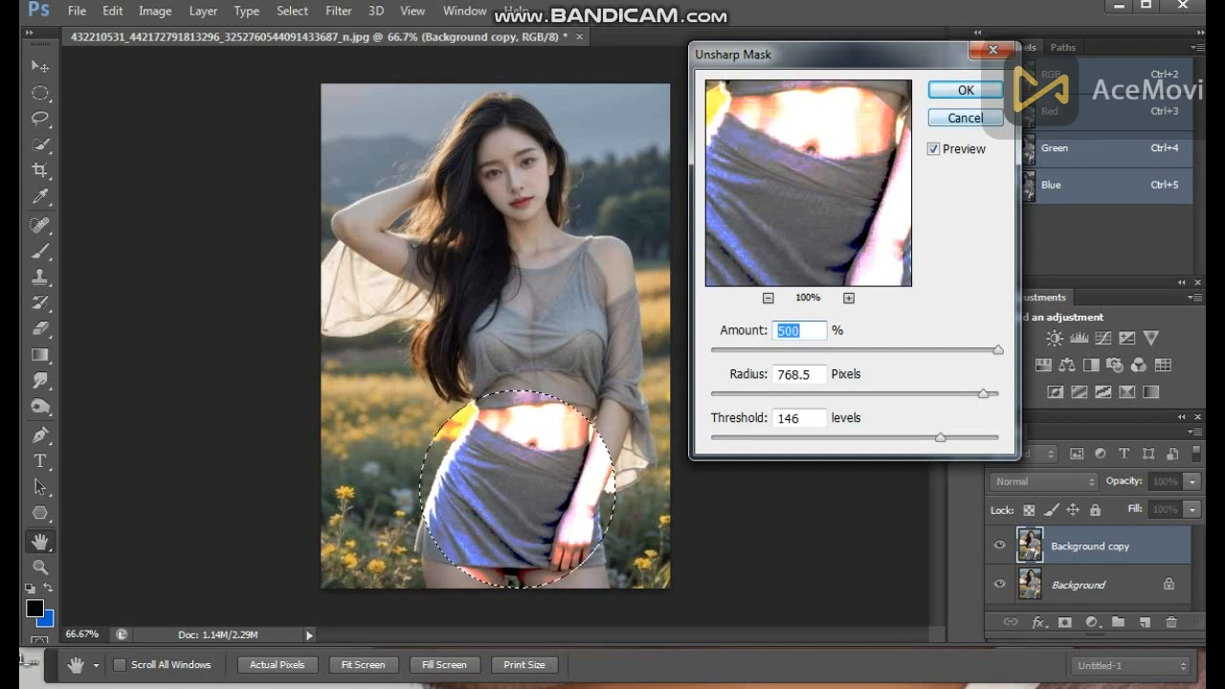
{"action": "key", "text": "Escape"}
{"action": "key", "text": "ctrl+d"}
- Render Fibers on the Background copy layer with variance 9 and strength 42
{"action": "left_click", "coordinate": [339, 10]}
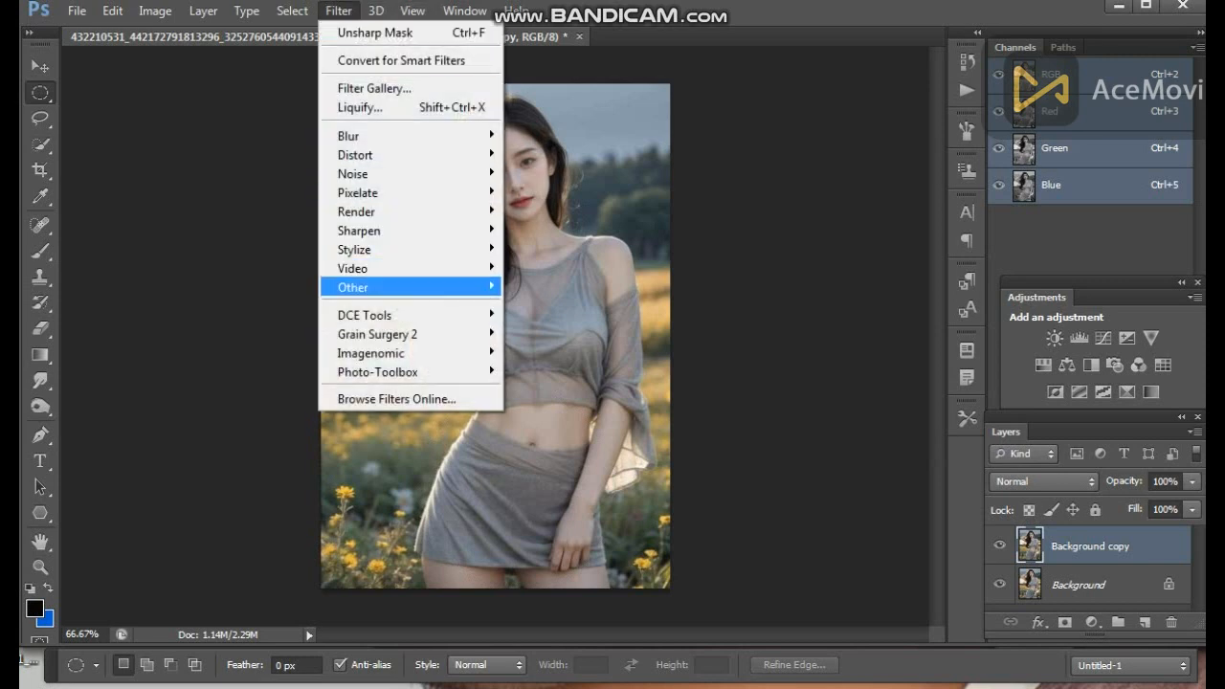
{"action": "mouse_move", "coordinate": [402, 231]}
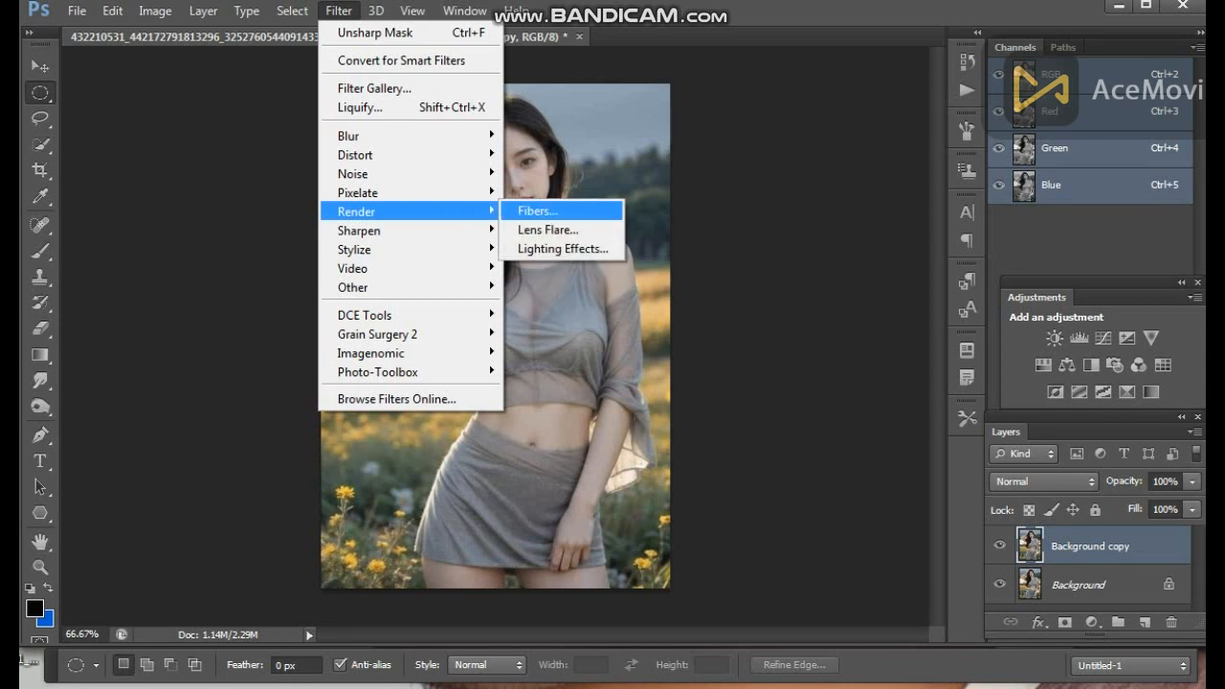
{"action": "left_click", "coordinate": [538, 210]}
{"action": "left_click_drag", "start_coordinate": [528, 202], "coordinate": [598, 312]}
{"action": "left_click_drag", "start_coordinate": [503, 411], "coordinate": [475, 411]}
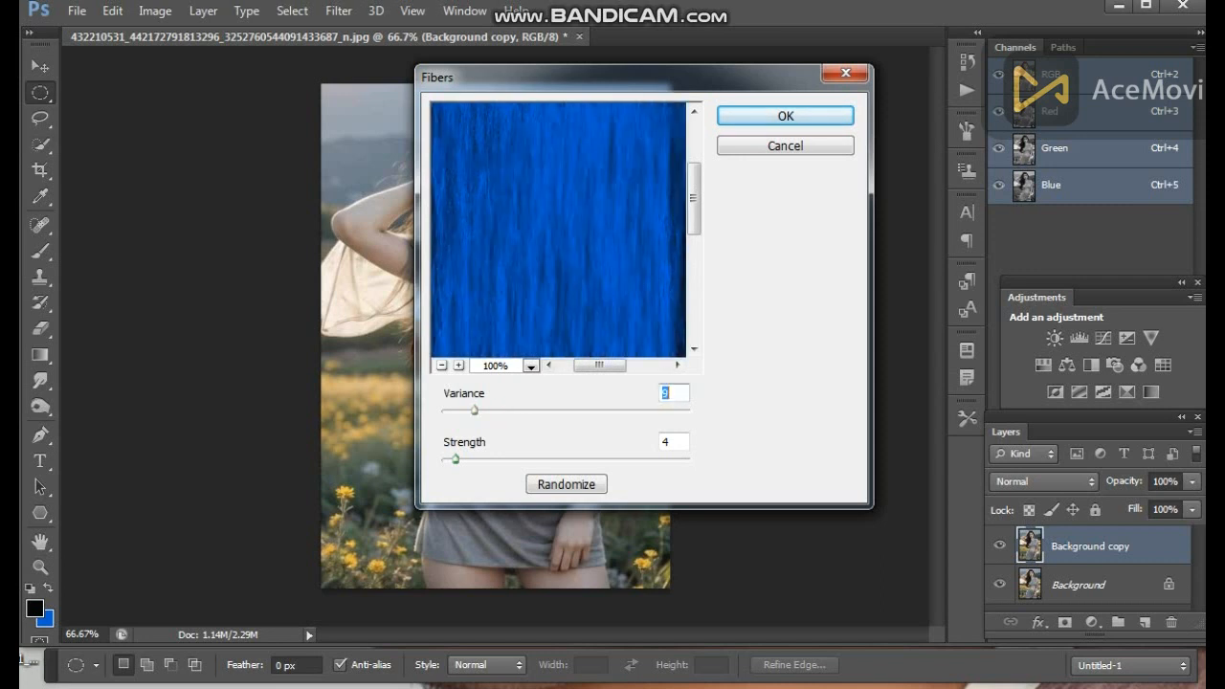
{"action": "left_click_drag", "start_coordinate": [455, 460], "coordinate": [602, 459]}
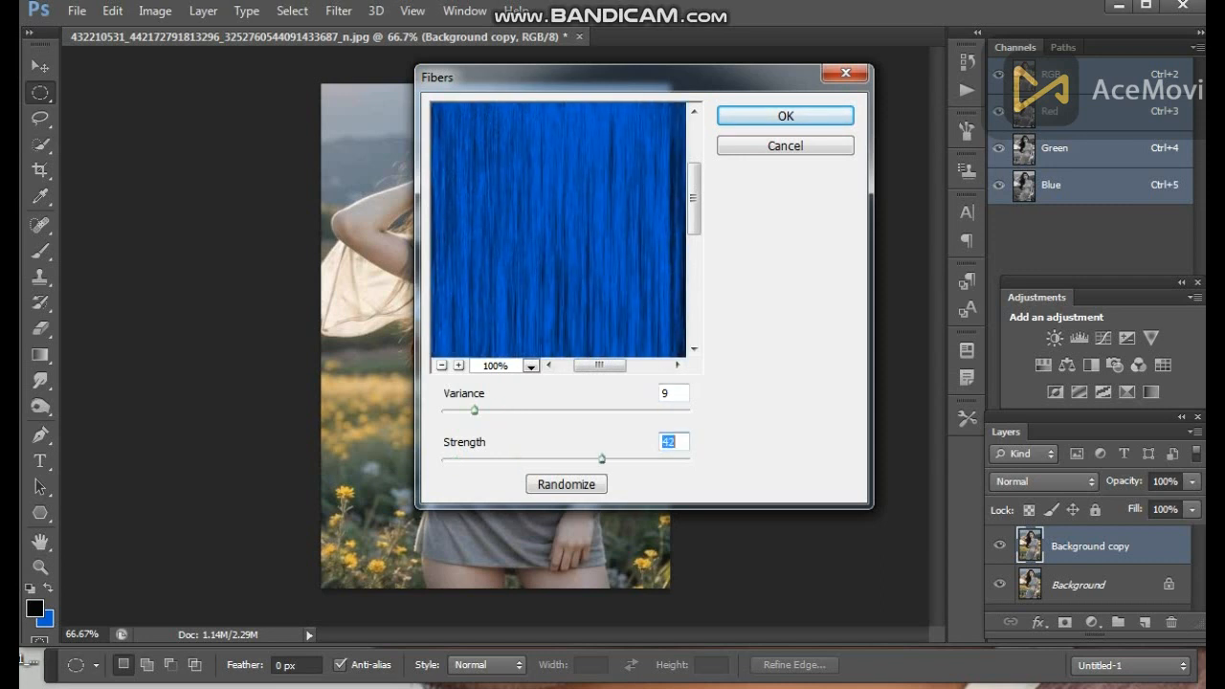
{"action": "key", "text": "Return"}
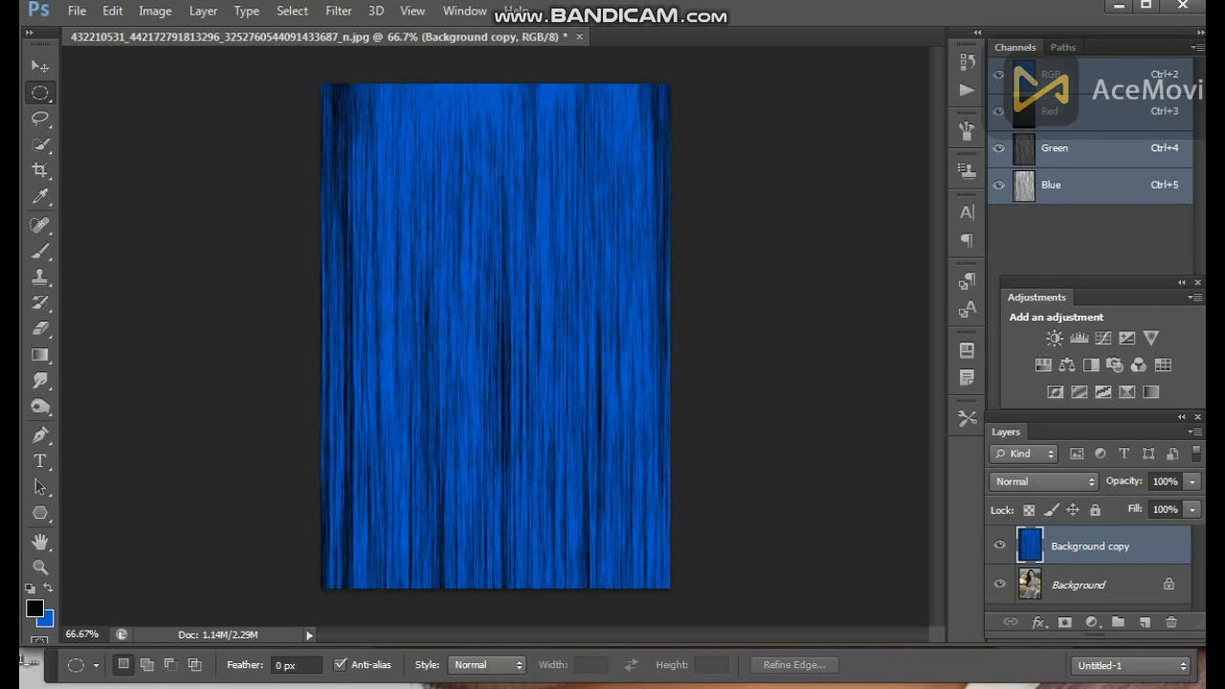
- Try the Soft Light and Pin Light blend modes on the fibers layer
{"action": "left_click", "coordinate": [1044, 482]}
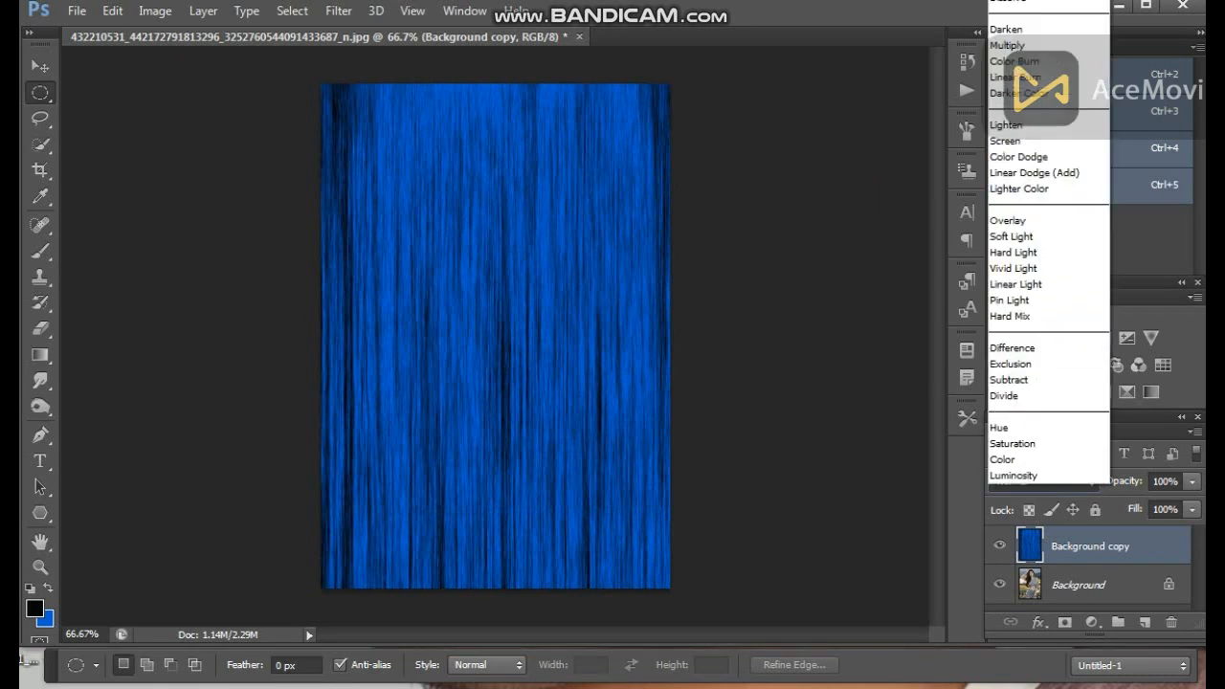
{"action": "left_click", "coordinate": [1040, 234]}
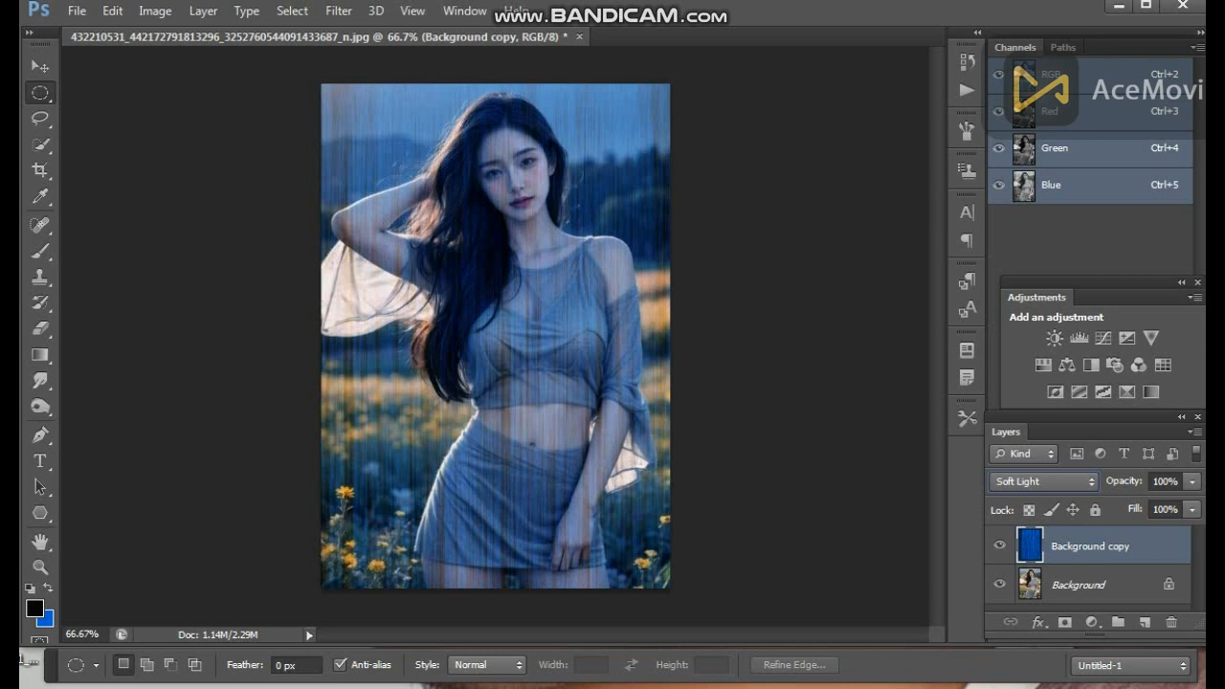
{"action": "left_click", "coordinate": [1044, 481]}
{"action": "left_click", "coordinate": [1044, 314]}
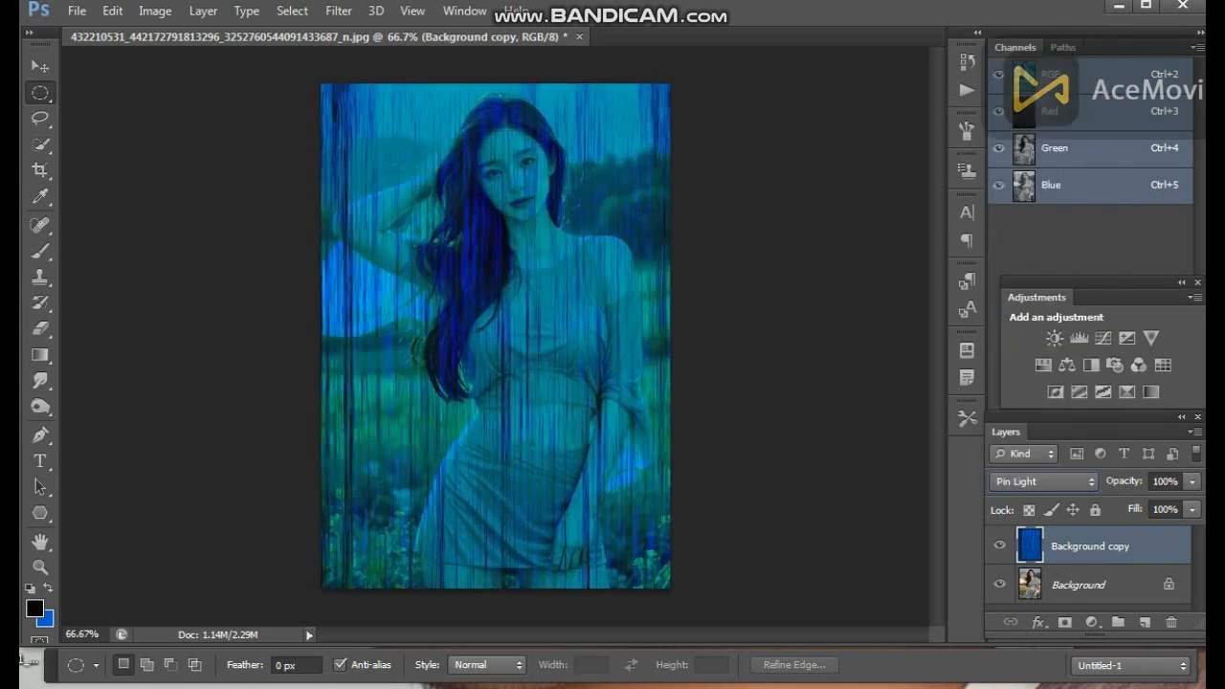
- Cycle the fibers layer's blend mode forward from Pin Light through Subtract to Luminosity
{"action": "key", "text": "Down"}
{"action": "key", "text": "Down"}
{"action": "key", "text": "Down"}
{"action": "key", "text": "Down"}
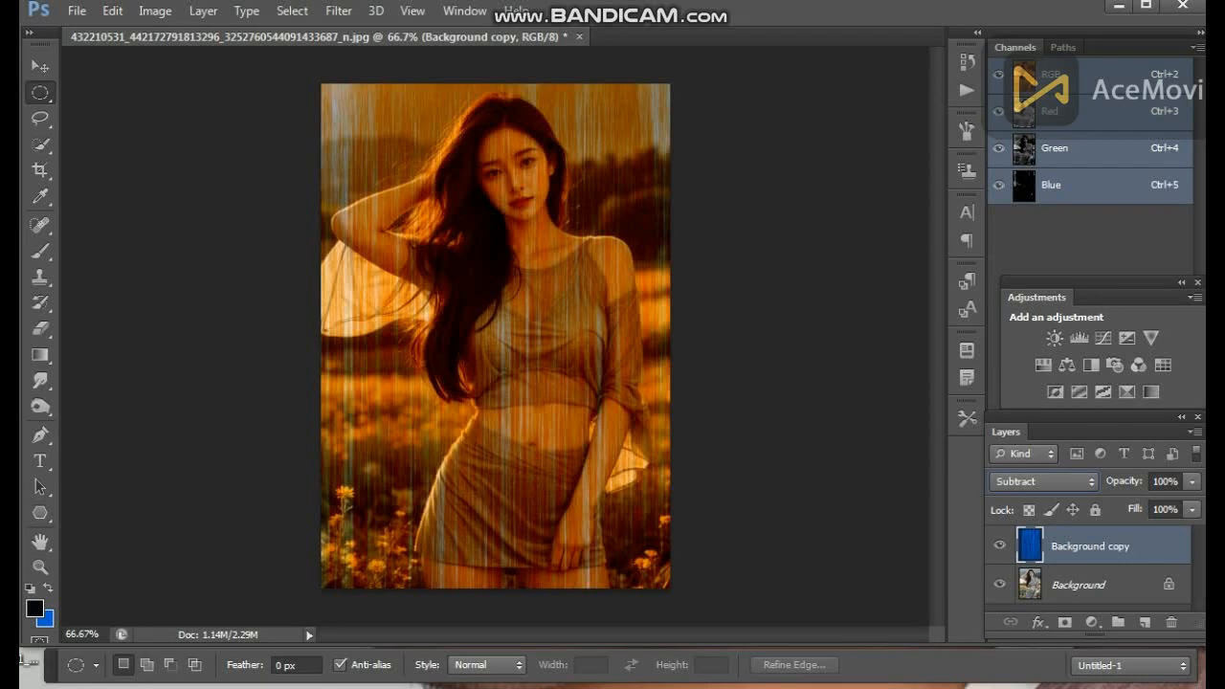
{"action": "key", "text": "Down"}
{"action": "key", "text": "Down"}
{"action": "key", "text": "Down"}
{"action": "key", "text": "Down"}
{"action": "key", "text": "Down"}
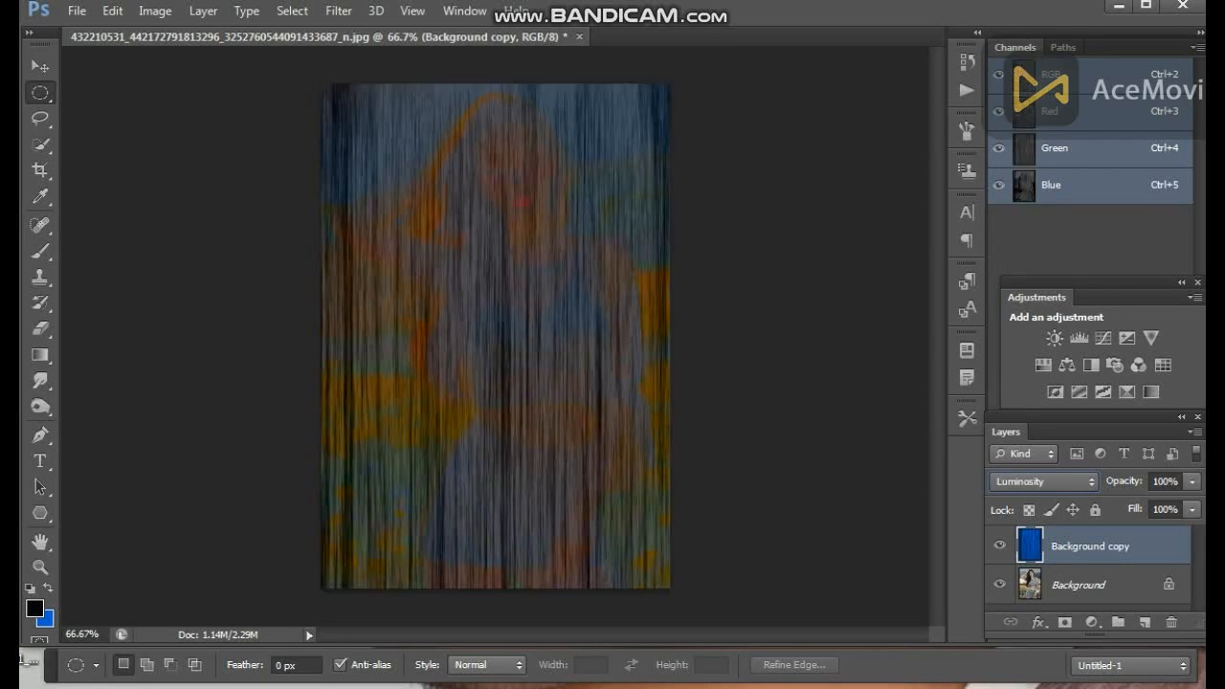
- Cycle the fibers layer's blend mode back from Luminosity through Saturation, Exclusion and Hard Mix to Soft Light
{"action": "key", "text": "Up"}
{"action": "key", "text": "Up"}
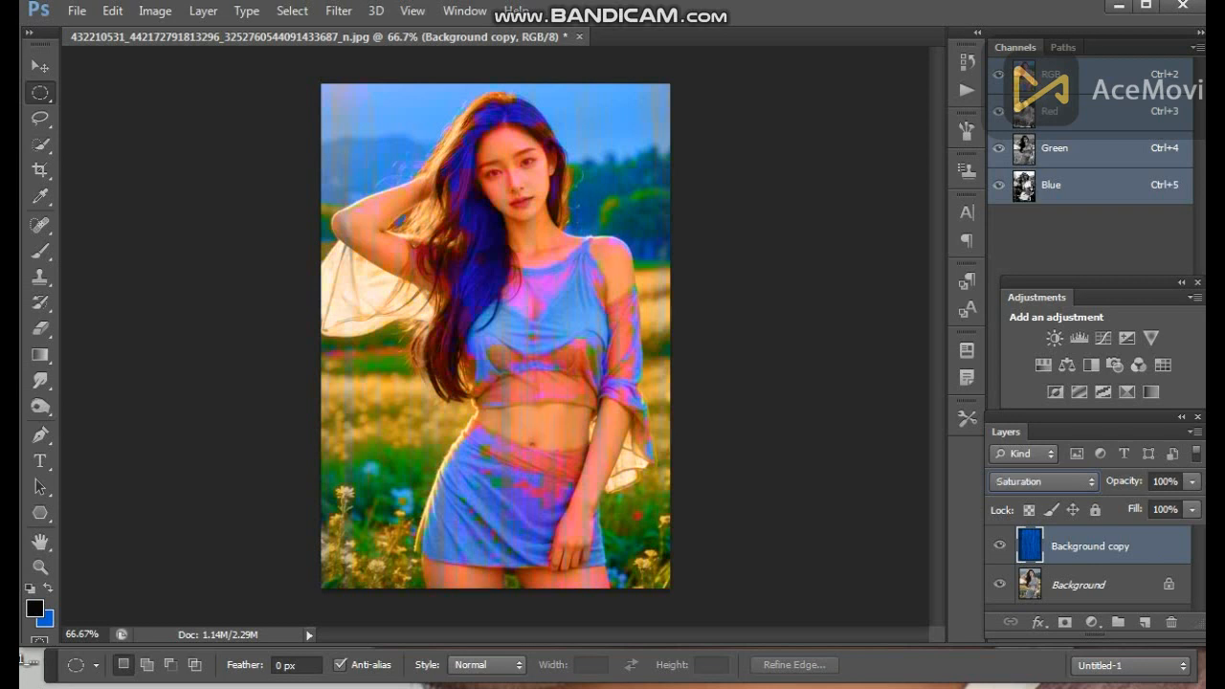
{"action": "key", "text": "Up"}
{"action": "key", "text": "Up"}
{"action": "key", "text": "Up"}
{"action": "key", "text": "Up"}
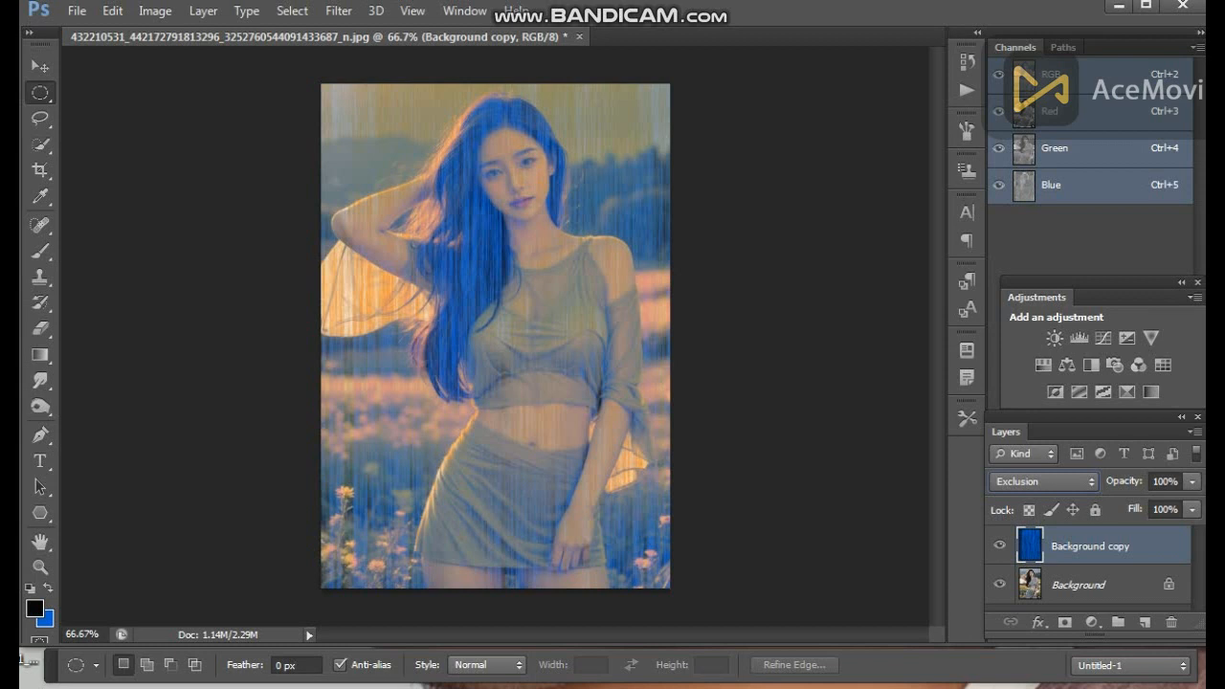
{"action": "key", "text": "Up"}
{"action": "key", "text": "Up"}
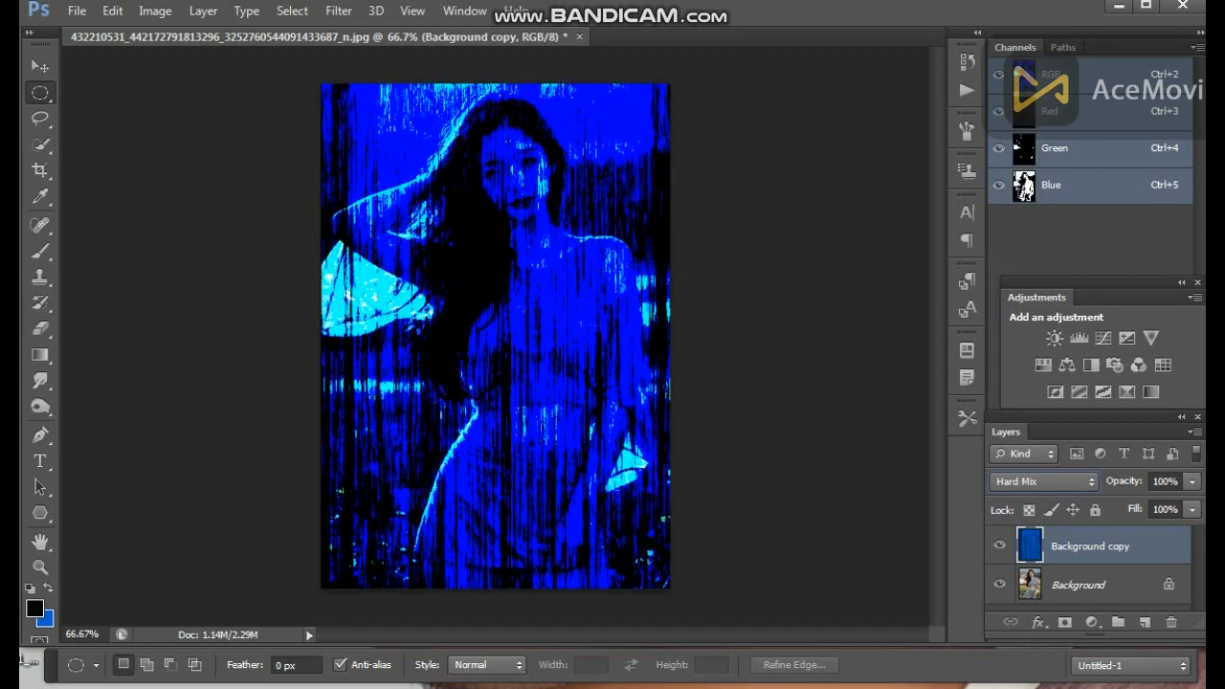
{"action": "key", "text": "Up"}
{"action": "key", "text": "Up"}
{"action": "key", "text": "Up"}
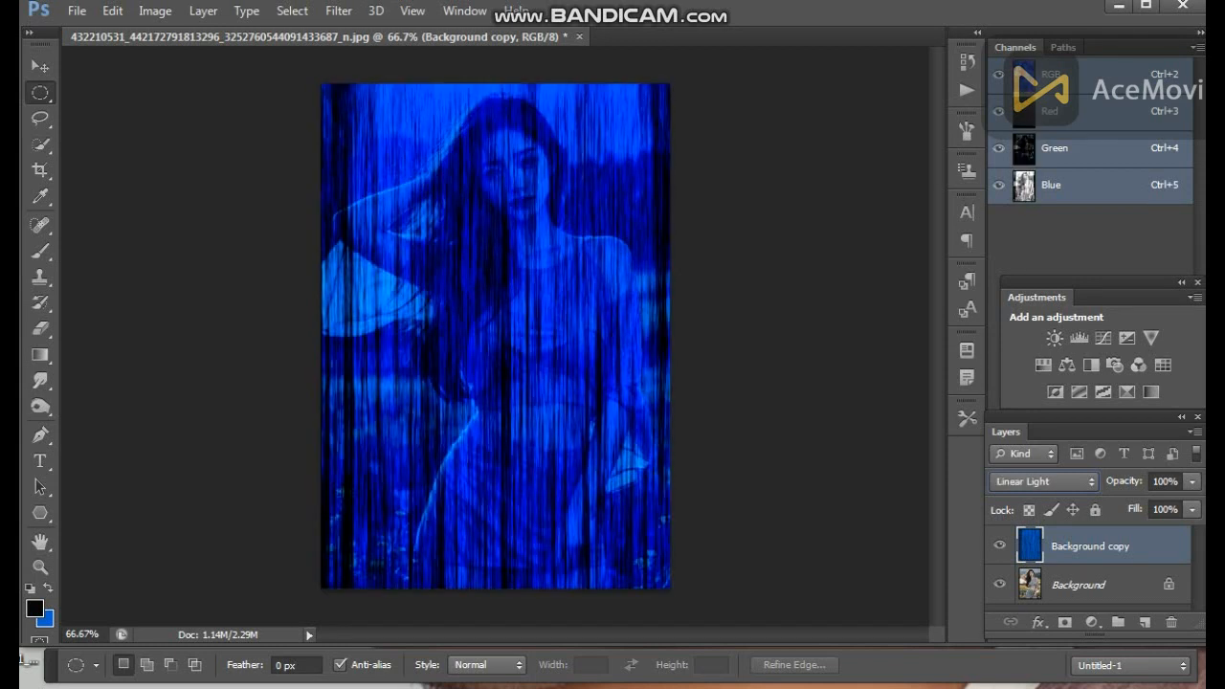
{"action": "key", "text": "Up"}
{"action": "key", "text": "Up"}
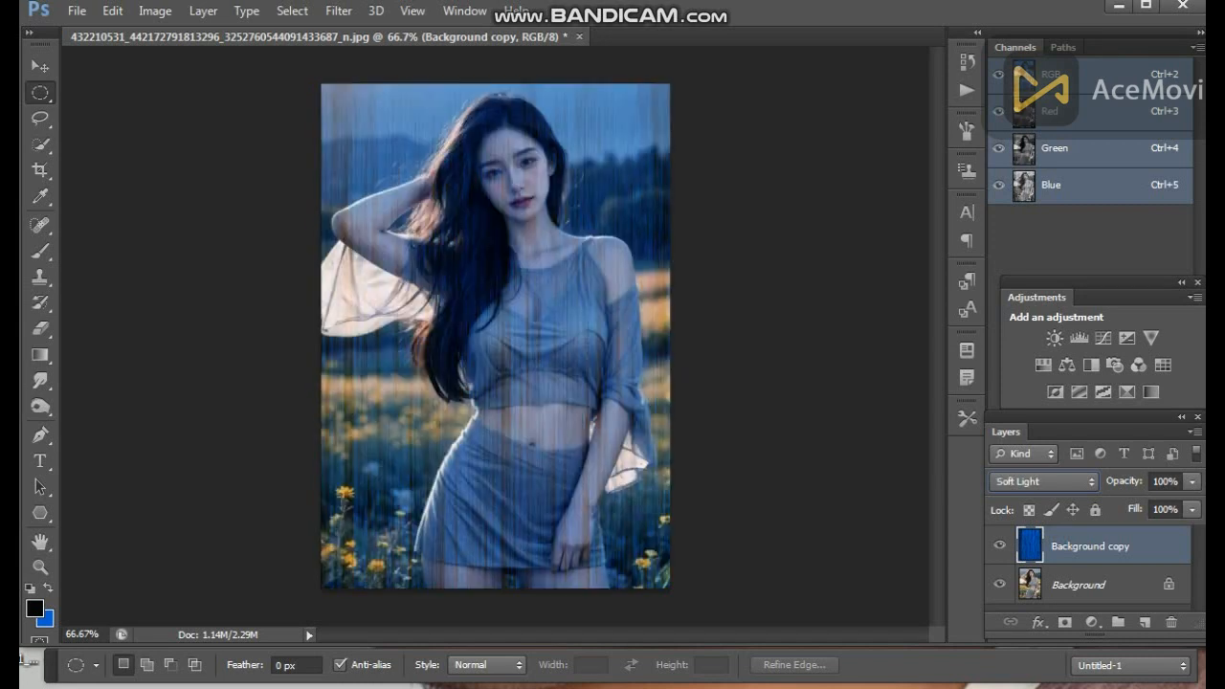
- Continue back through Lighter Color, Color Dodge, Lighten, Darker Color and Color Burn until the fibers layer's blend mode is Normal
{"action": "key", "text": "Up"}
{"action": "key", "text": "Up"}
{"action": "key", "text": "Up"}
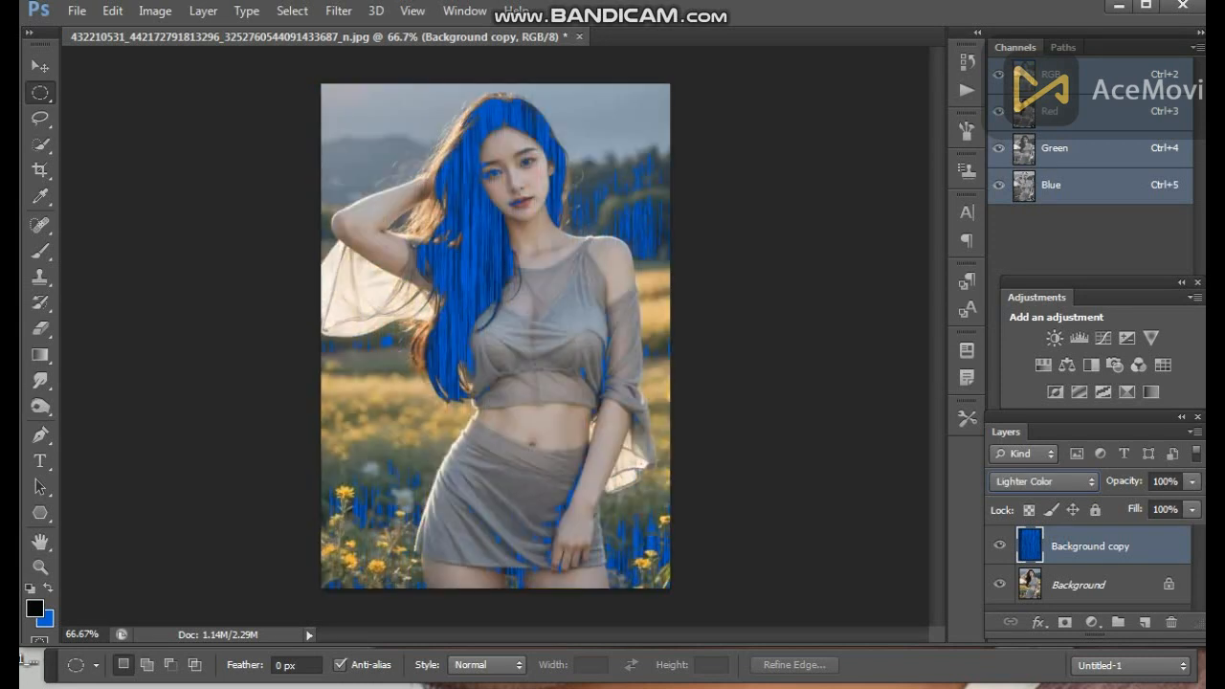
{"action": "key", "text": "Up"}
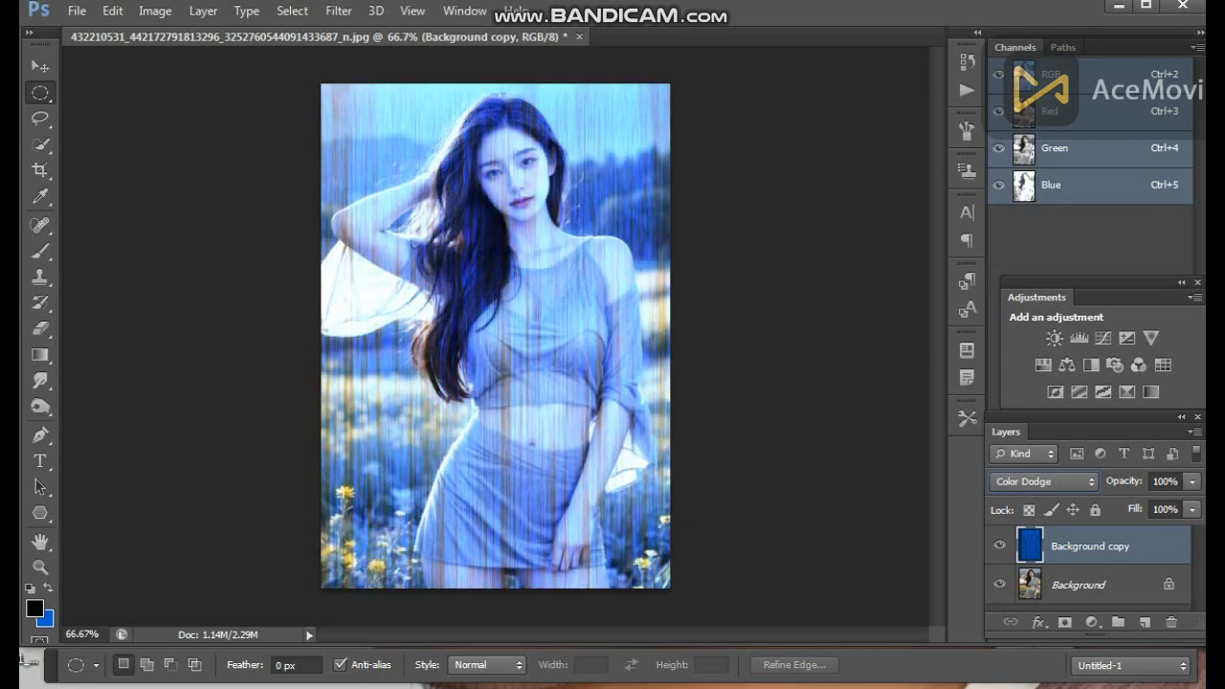
{"action": "key", "text": "Up"}
{"action": "key", "text": "Up"}
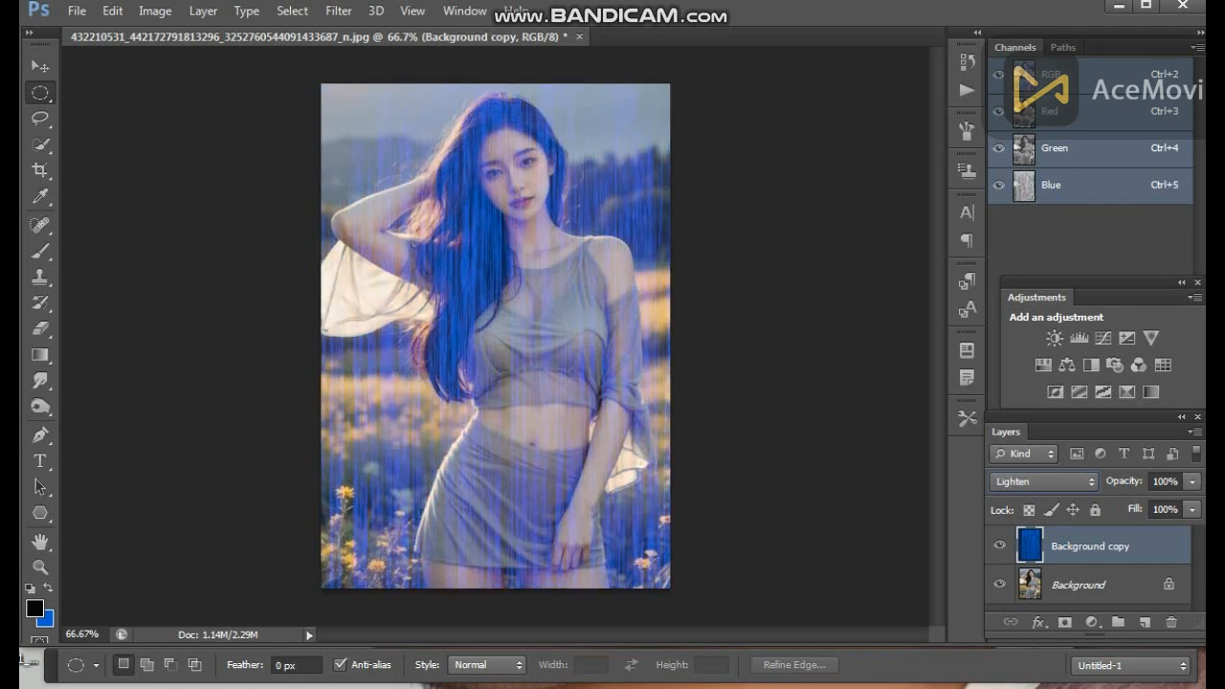
{"action": "key", "text": "Up"}
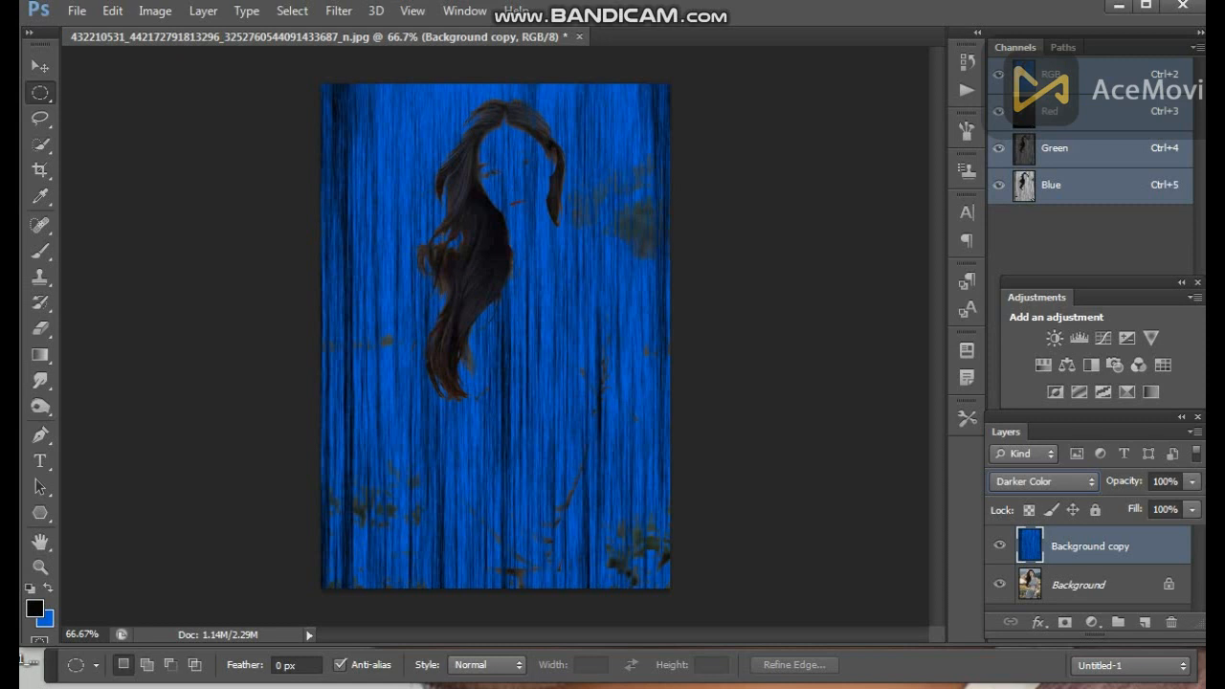
{"action": "key", "text": "Up"}
{"action": "key", "text": "Up"}
{"action": "key", "text": "Up"}
{"action": "key", "text": "Up"}
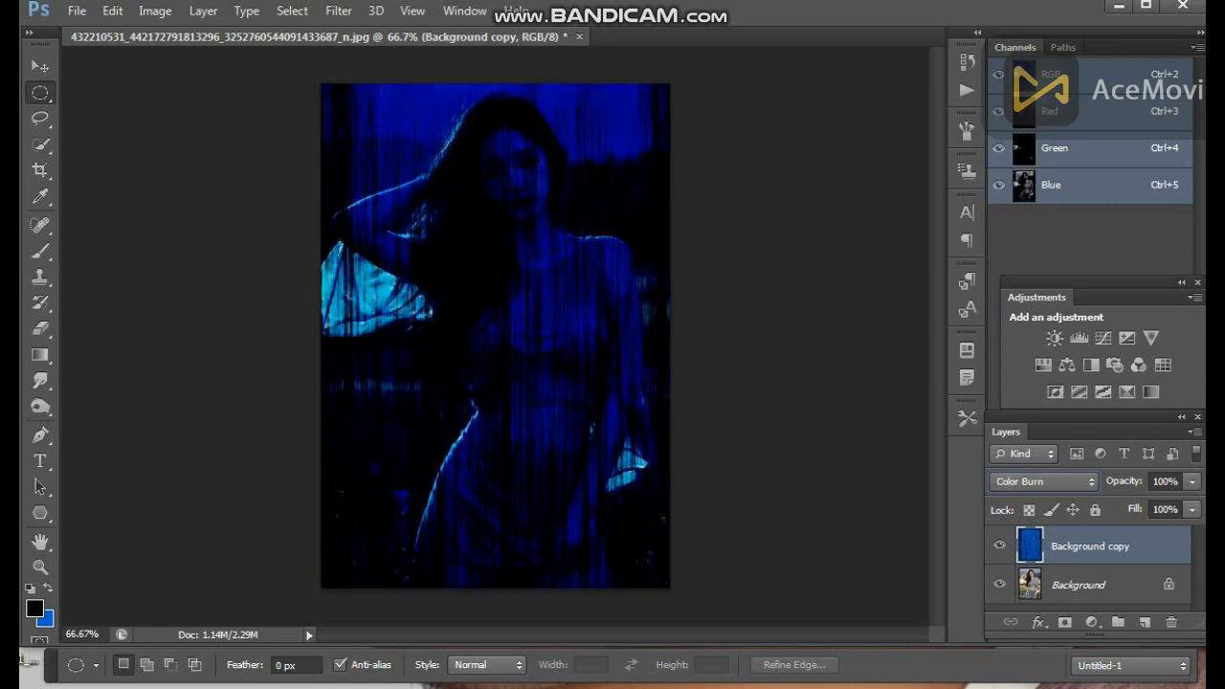
{"action": "key", "text": "Up"}
{"action": "key", "text": "Up"}
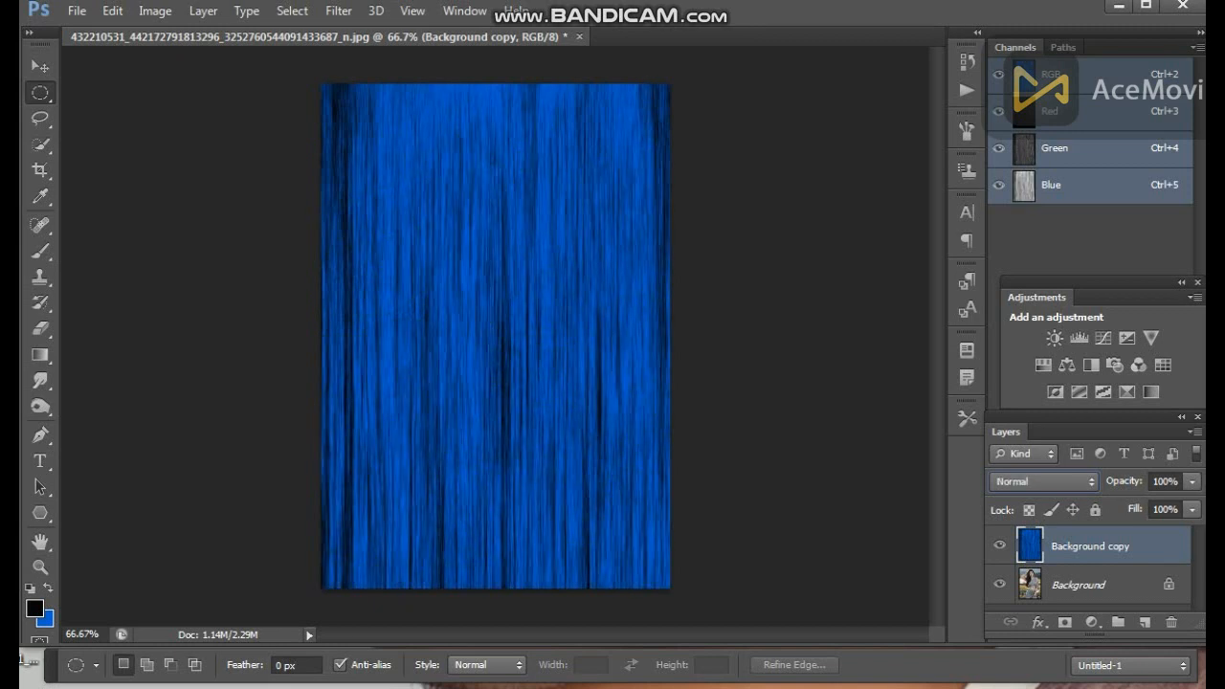
- Cycle the fibers layer's blend mode forward from Normal through Darken and Color Dodge to Difference
{"action": "key", "text": "Down"}
{"action": "key", "text": "Down"}
{"action": "key", "text": "Down"}
{"action": "key", "text": "Down"}
{"action": "key", "text": "Down"}
{"action": "key", "text": "Down"}
{"action": "key", "text": "Down"}
{"action": "key", "text": "Down"}
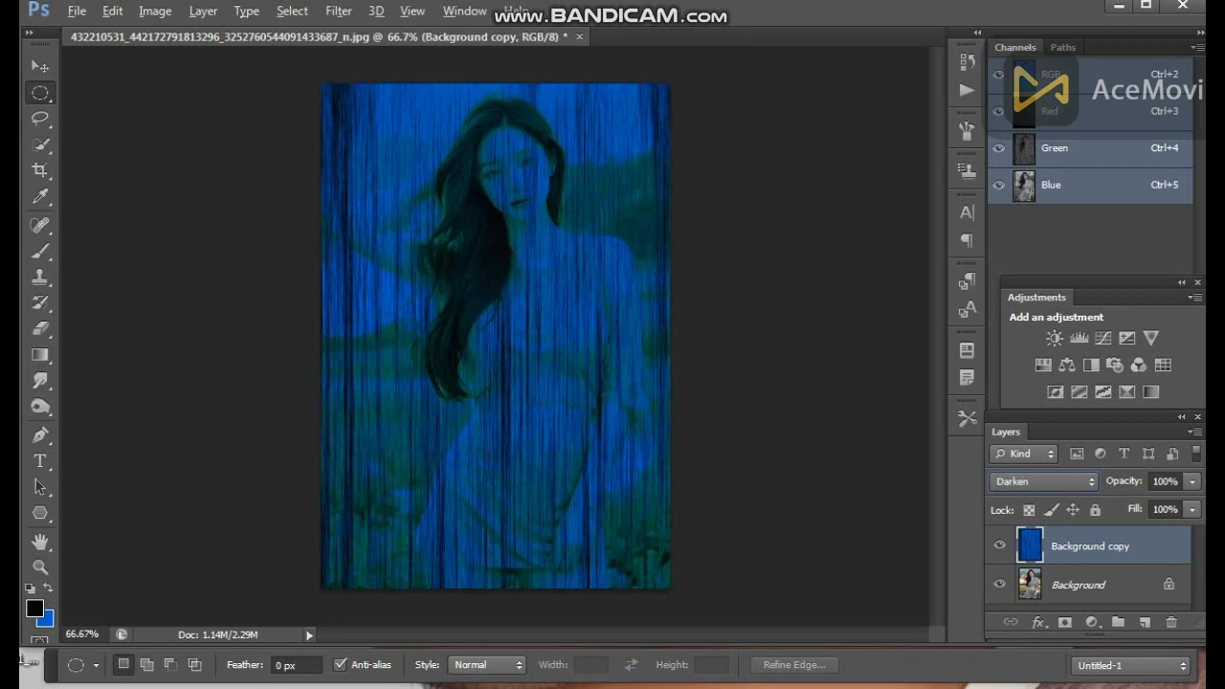
{"action": "key", "text": "Down"}
{"action": "key", "text": "Down"}
{"action": "key", "text": "Down"}
{"action": "key", "text": "Down"}
{"action": "key", "text": "Down"}
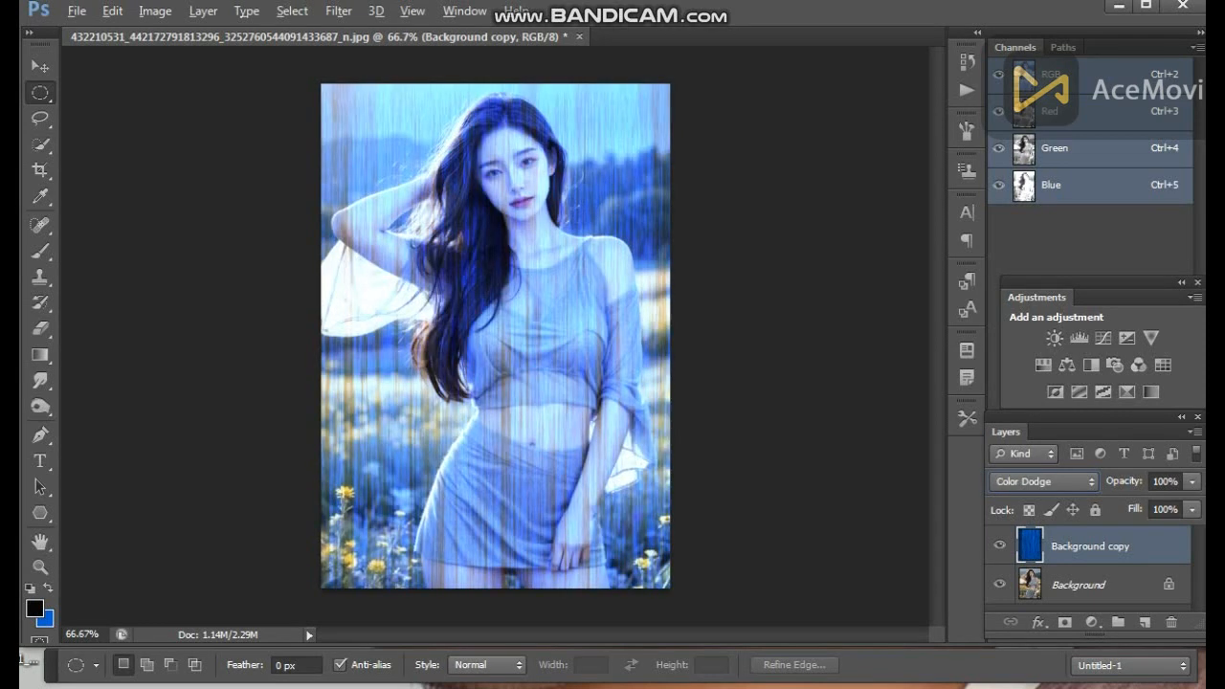
{"action": "key", "text": "Down"}
{"action": "key", "text": "Down"}
{"action": "key", "text": "Down"}
{"action": "key", "text": "Down"}
{"action": "key", "text": "Down"}
{"action": "key", "text": "Down"}
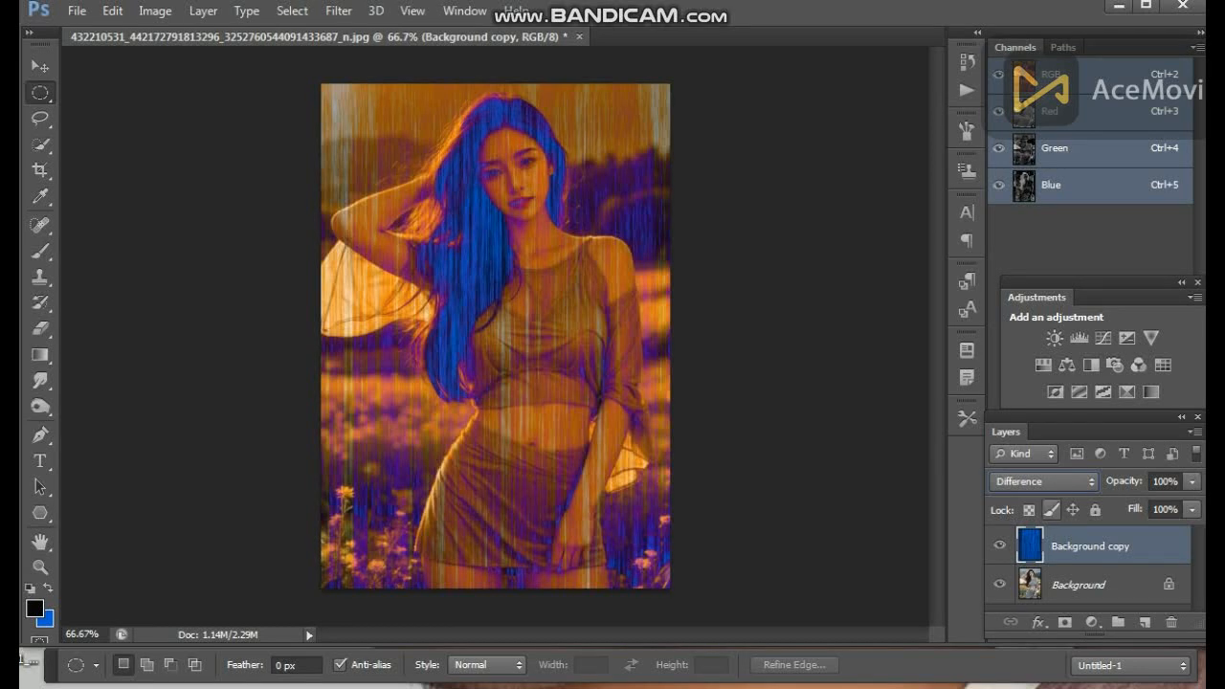
- Try Normal blending on the fibers layer, undo it, and revert the photo to its saved state
{"action": "left_click", "coordinate": [1043, 482]}
{"action": "left_click", "coordinate": [1007, 0]}
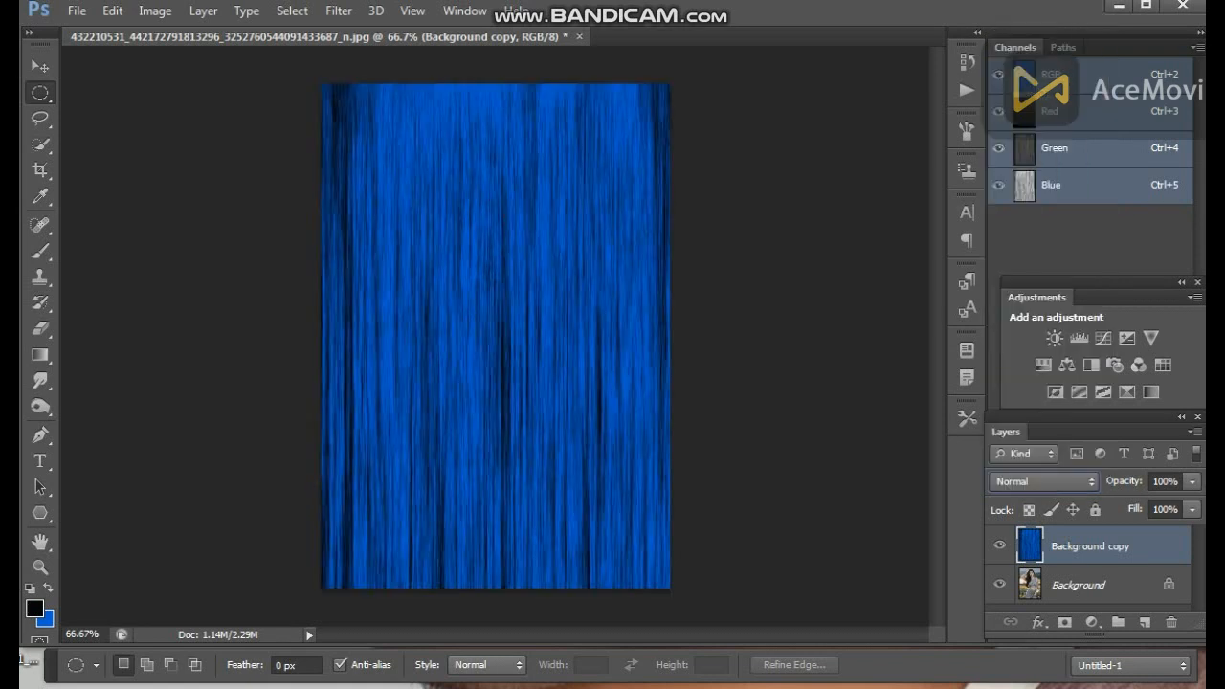
{"action": "key", "text": "ctrl+z"}
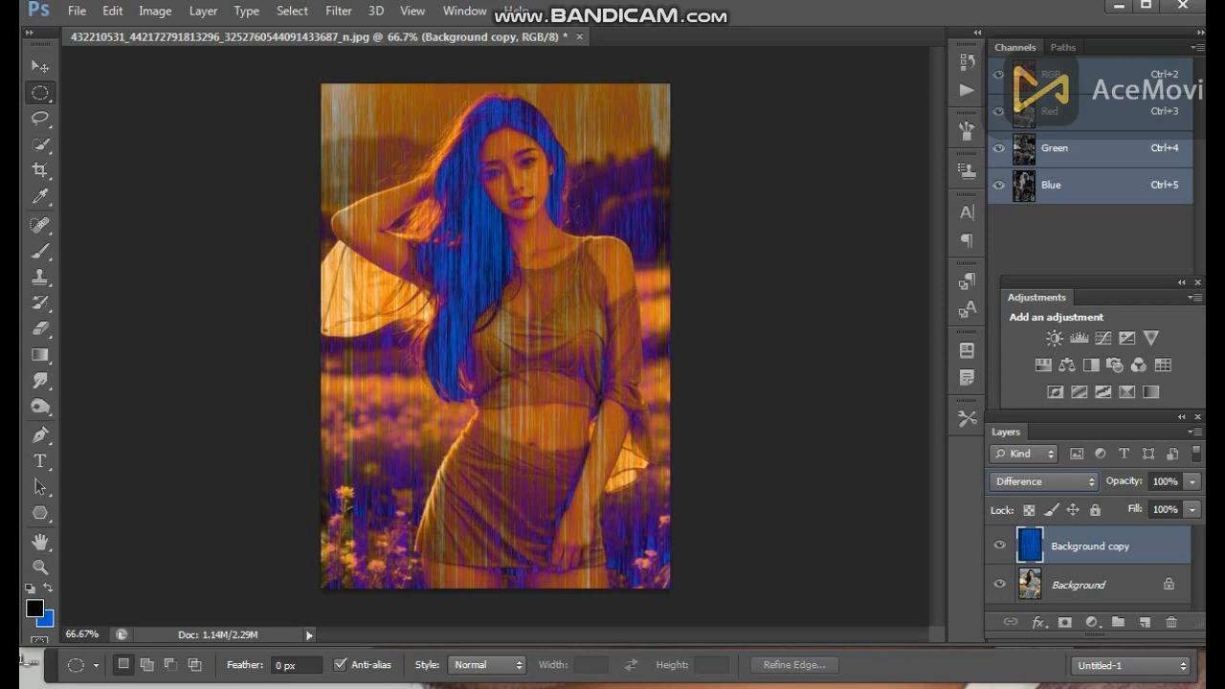
{"action": "key", "text": "F12"}
- Preview a Lens Flare centred in the photo's upper-left sky at 165% brightness
{"action": "left_click", "coordinate": [339, 10]}
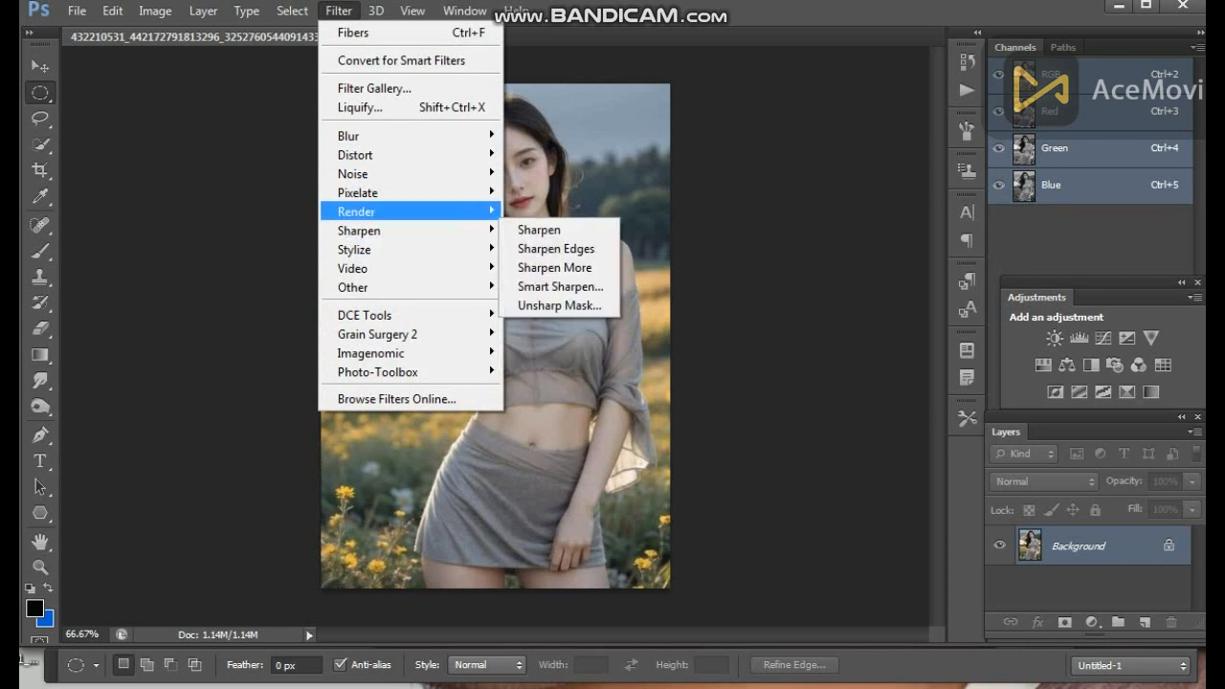
{"action": "left_click", "coordinate": [541, 230]}
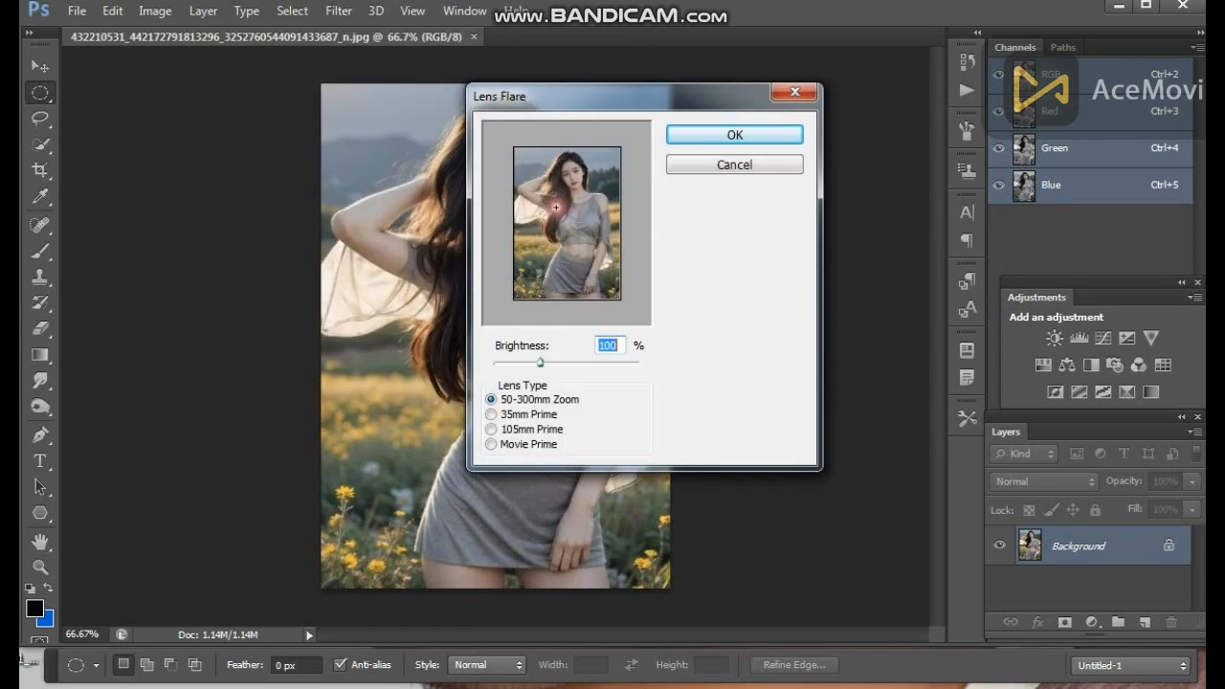
{"action": "left_click", "coordinate": [531, 162]}
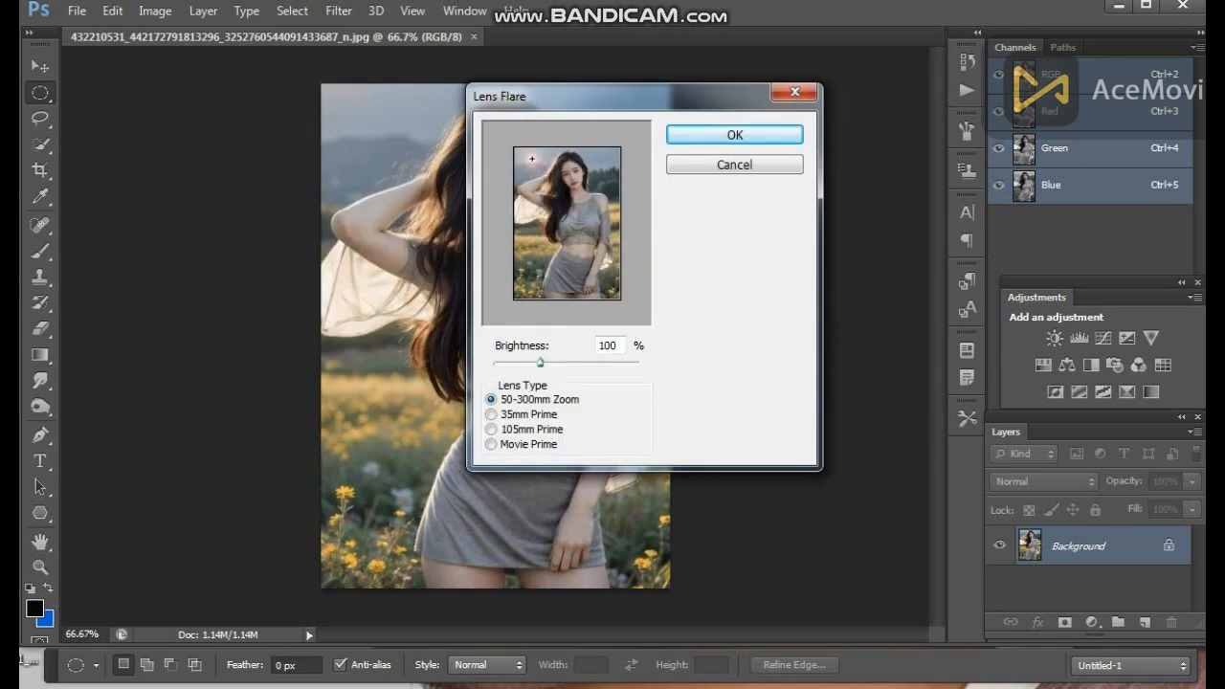
{"action": "left_click_drag", "start_coordinate": [541, 363], "coordinate": [572, 363]}
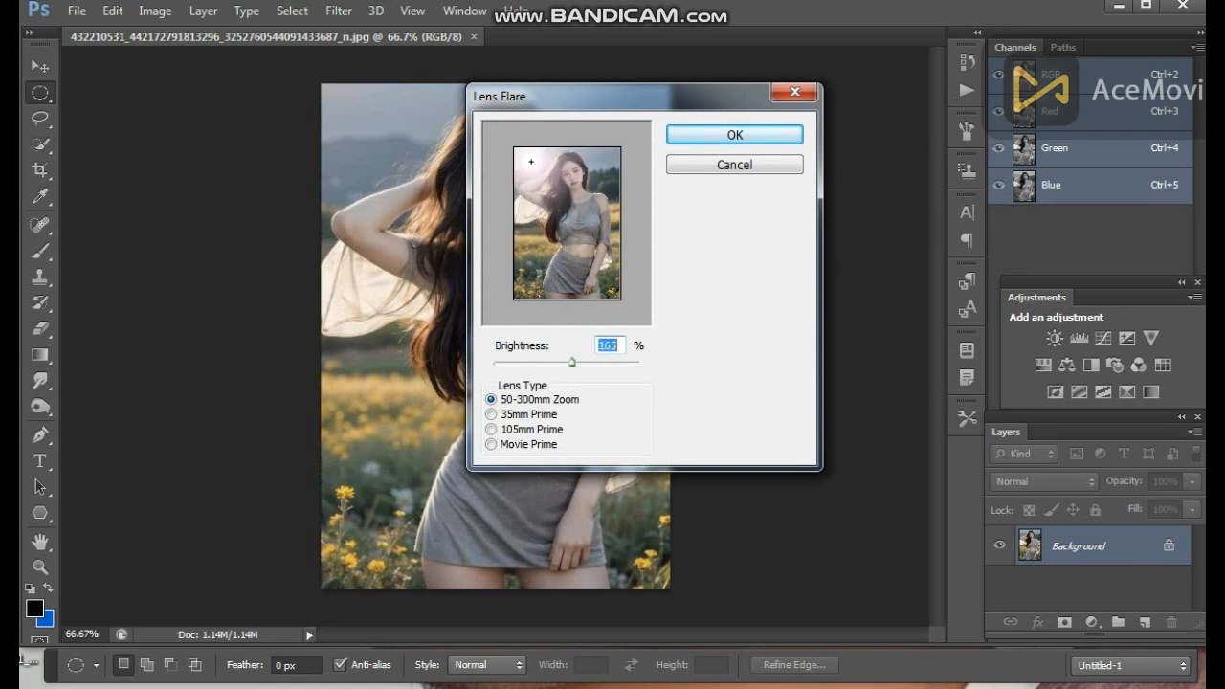
- Compare the 35mm, 105mm and Movie Prime lens types, try 228% brightness, and cancel the Lens Flare
{"action": "left_click", "coordinate": [493, 415]}
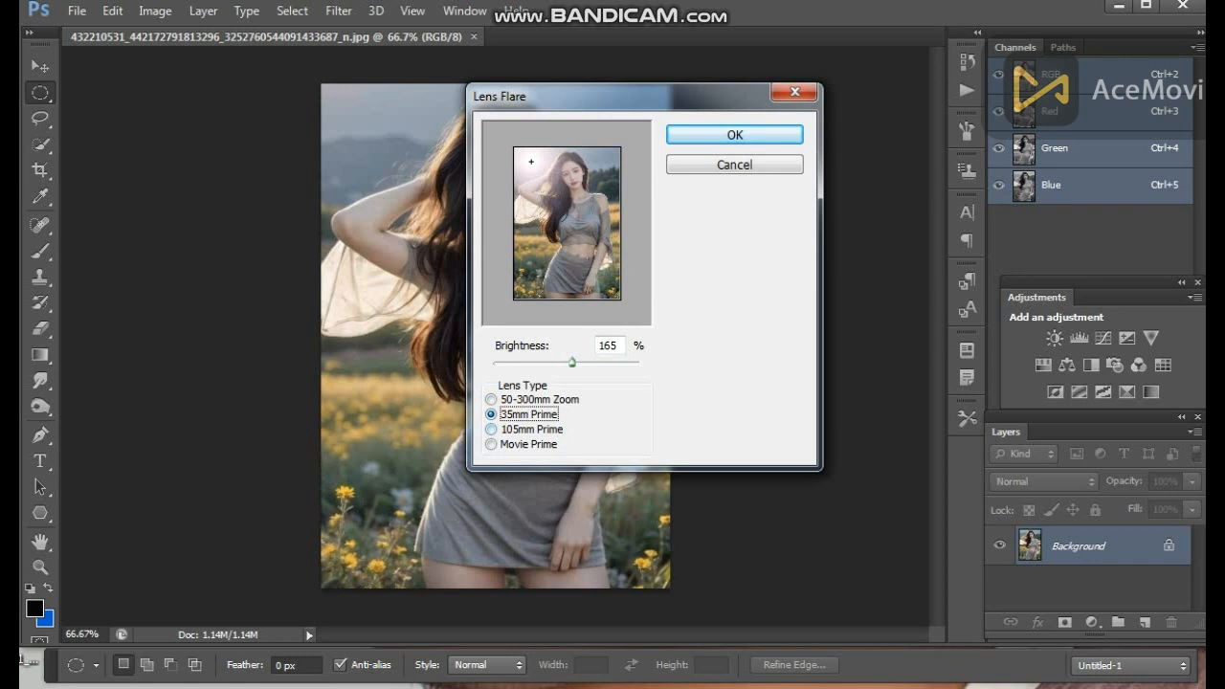
{"action": "left_click", "coordinate": [492, 430]}
{"action": "left_click", "coordinate": [491, 444]}
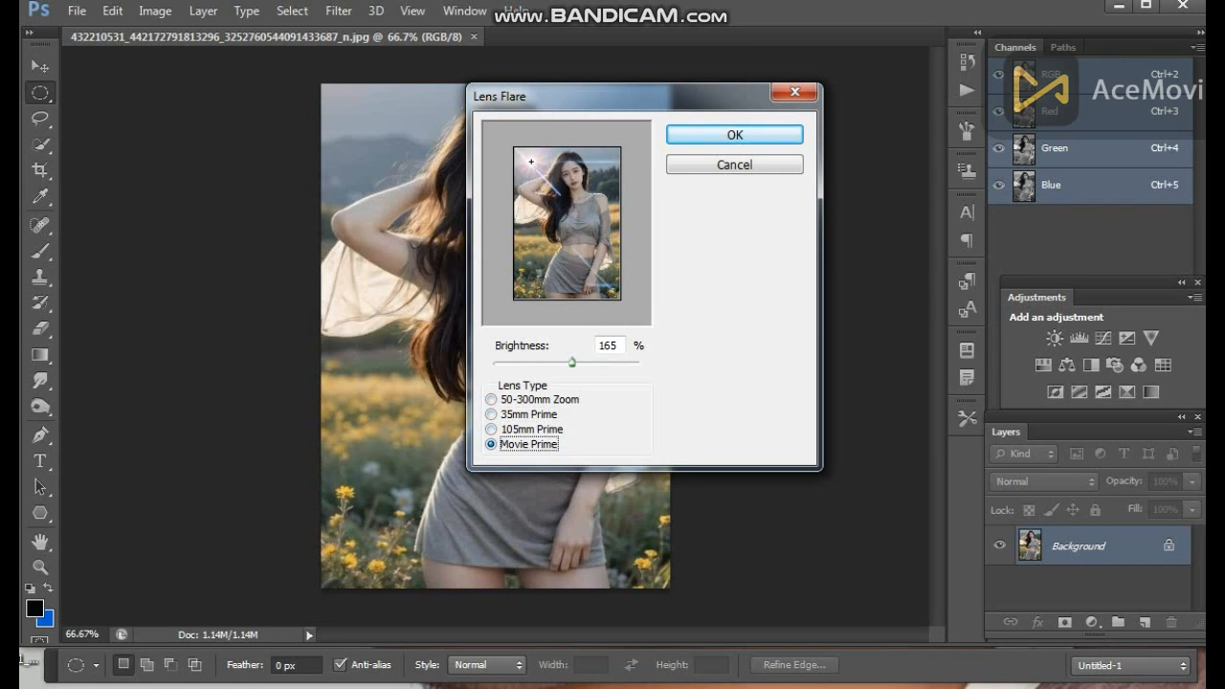
{"action": "left_click_drag", "start_coordinate": [573, 363], "coordinate": [603, 363]}
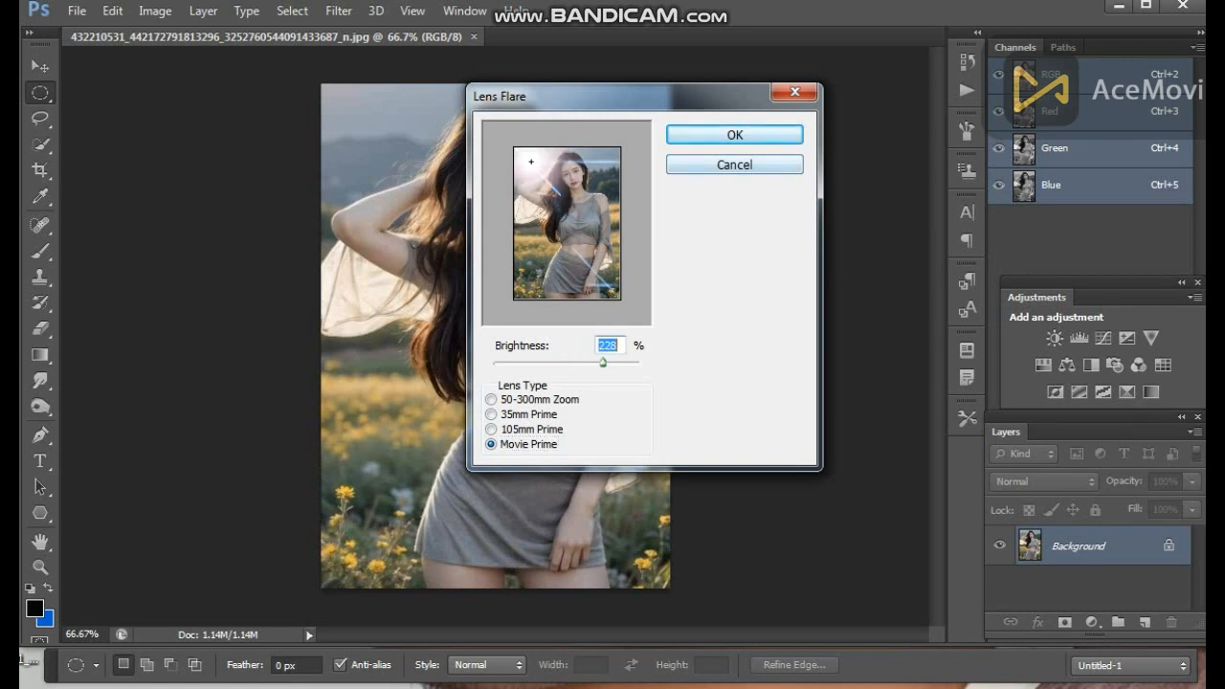
{"action": "left_click", "coordinate": [735, 164]}
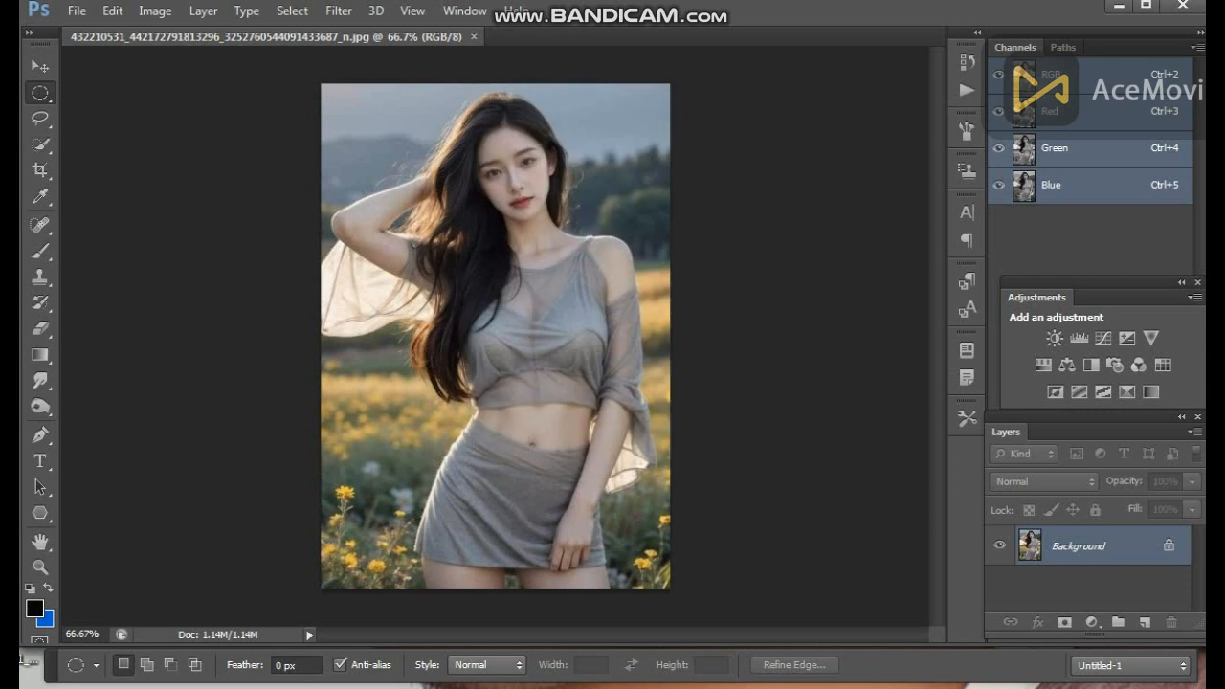
- Duplicate the Background layer
{"action": "left_click_drag", "start_coordinate": [1127, 551], "coordinate": [1145, 623]}
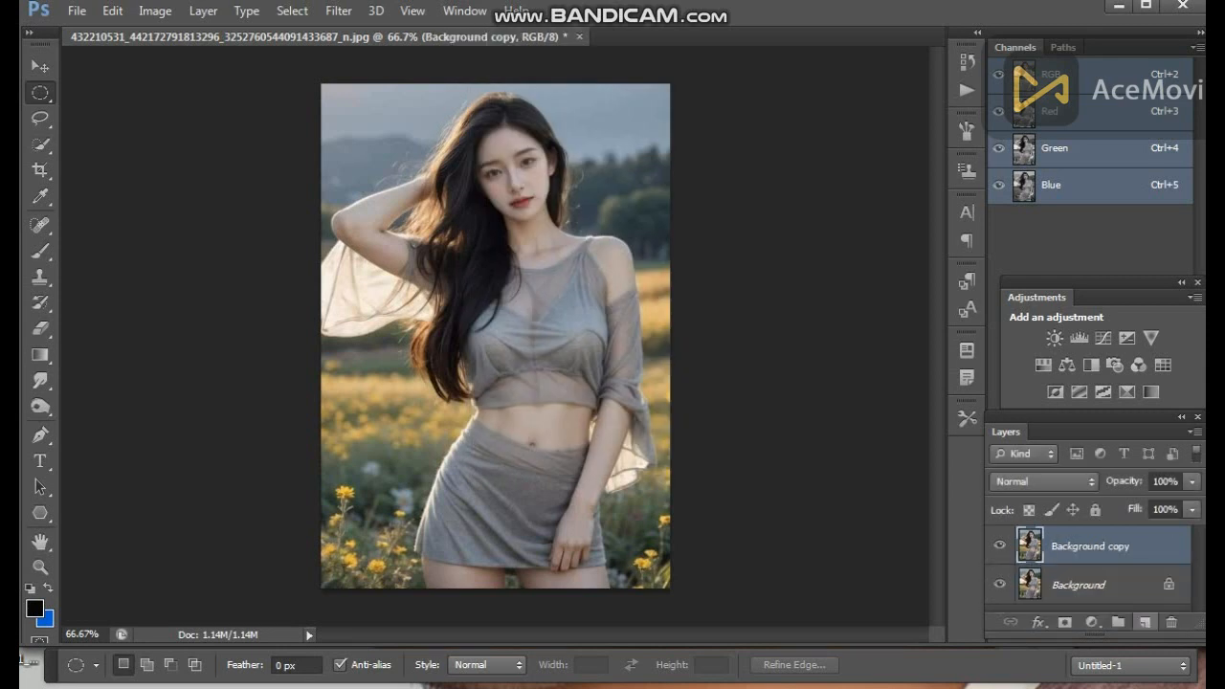
- Set up a Lens Flare on the Background copy layer with the Movie Prime lens type and 219% brightness
{"action": "left_click", "coordinate": [339, 10]}
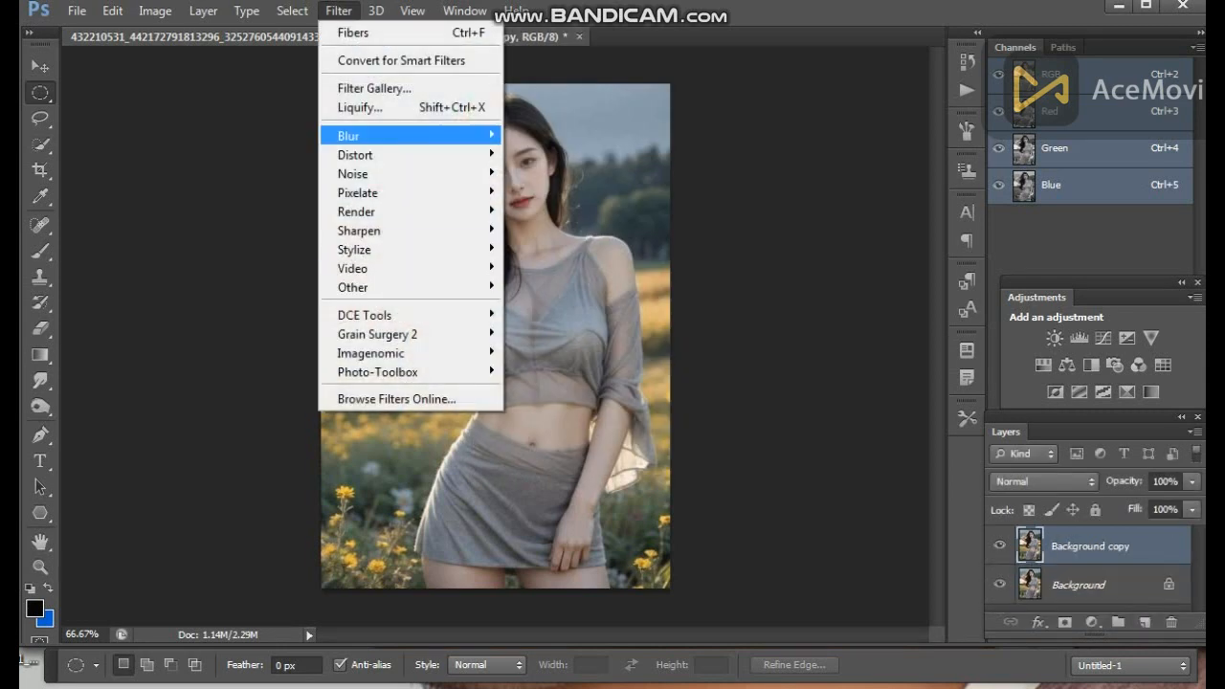
{"action": "mouse_move", "coordinate": [383, 211]}
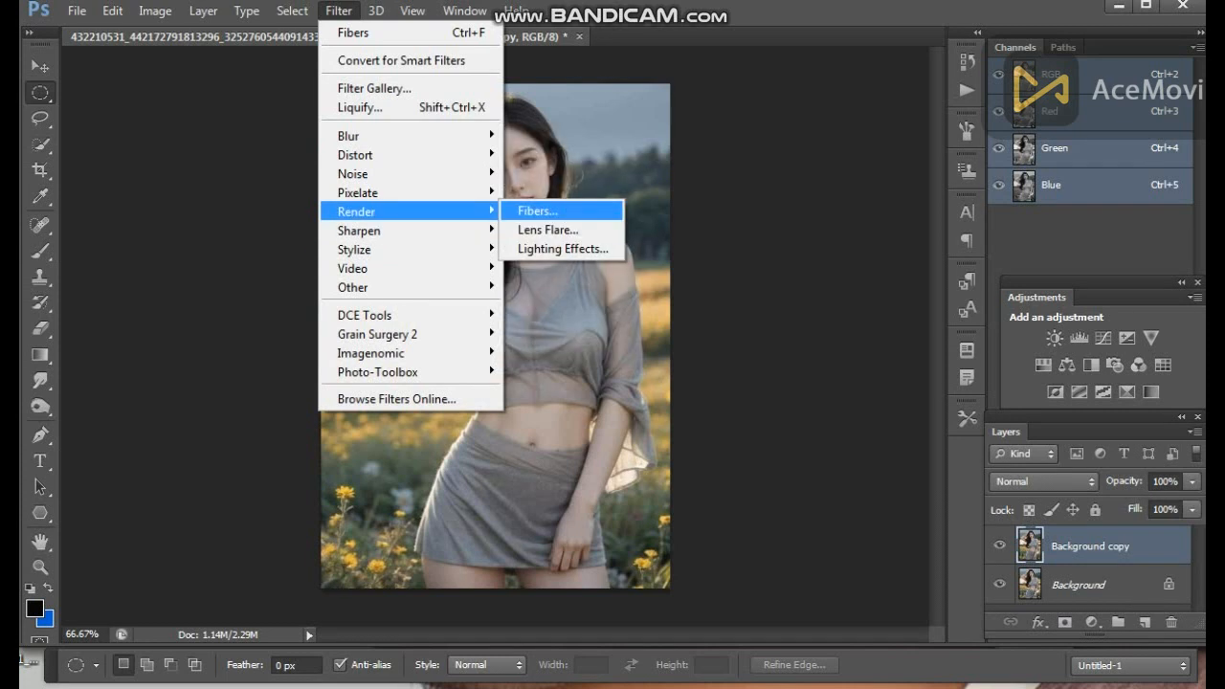
{"action": "left_click", "coordinate": [548, 229]}
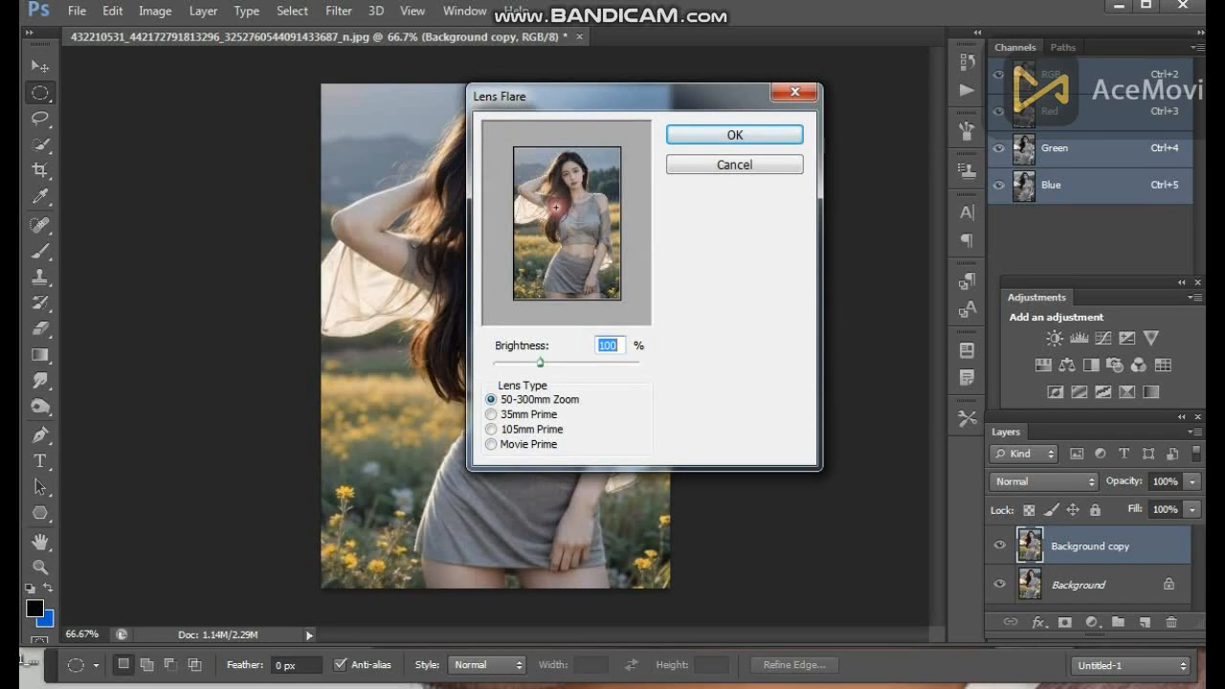
{"action": "left_click", "coordinate": [493, 444]}
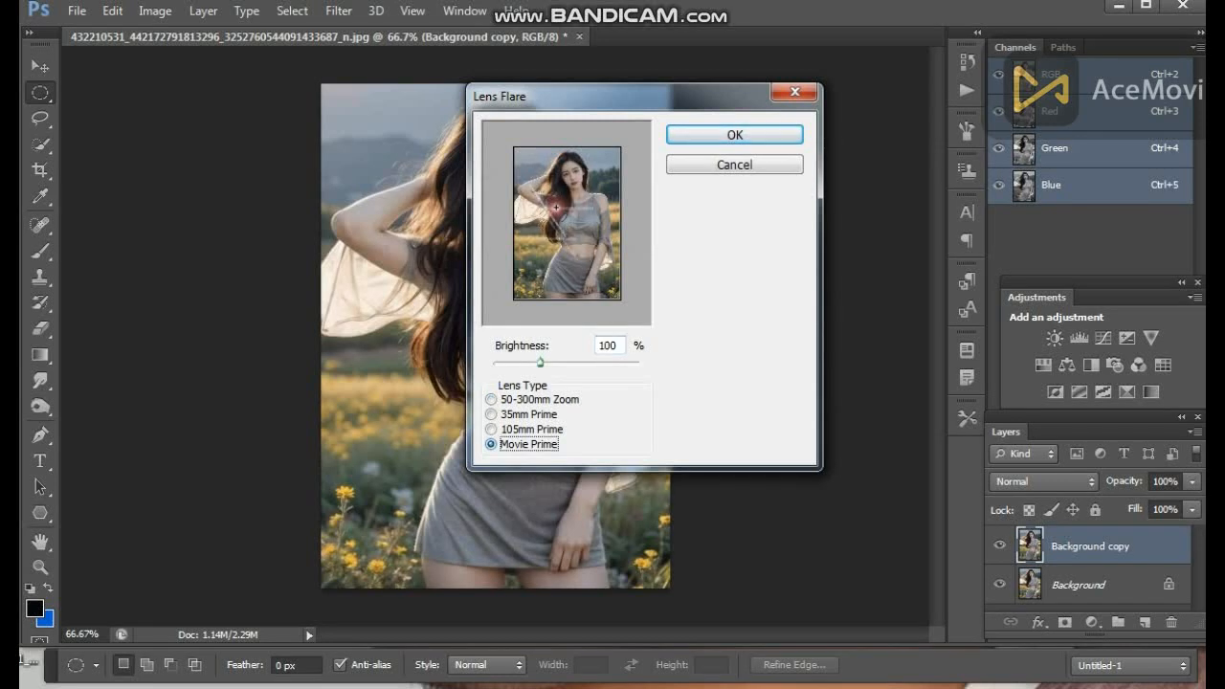
{"action": "left_click_drag", "start_coordinate": [541, 363], "coordinate": [606, 363]}
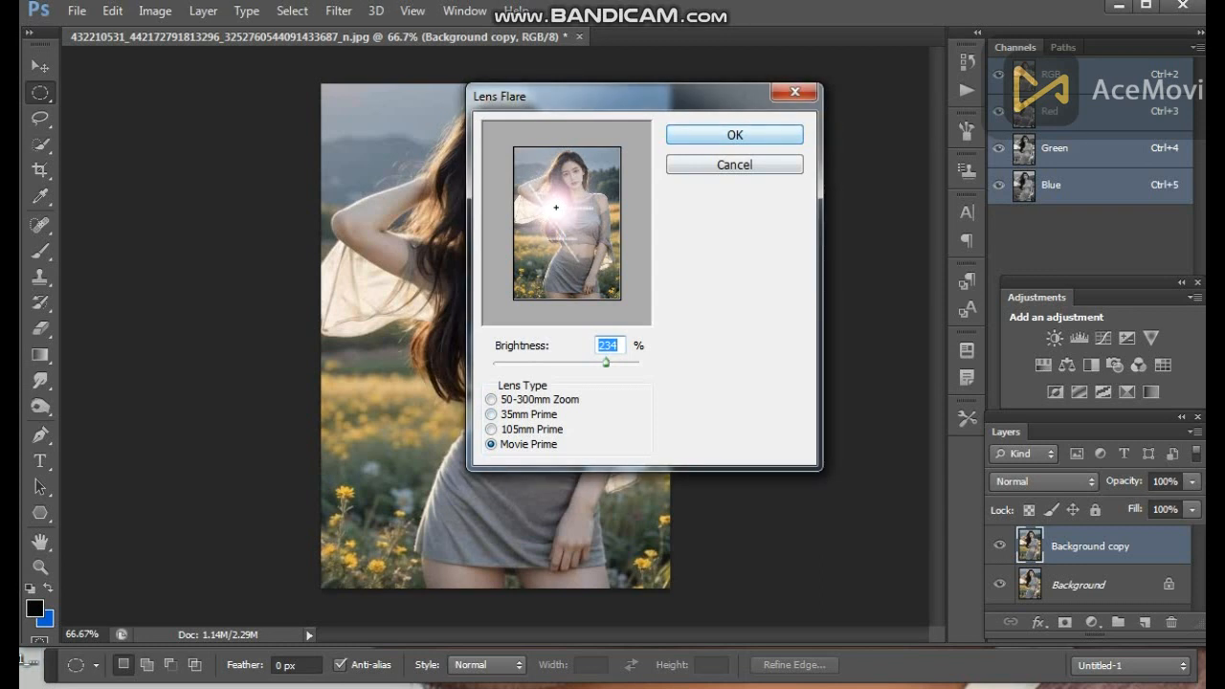
{"action": "left_click", "coordinate": [492, 430]}
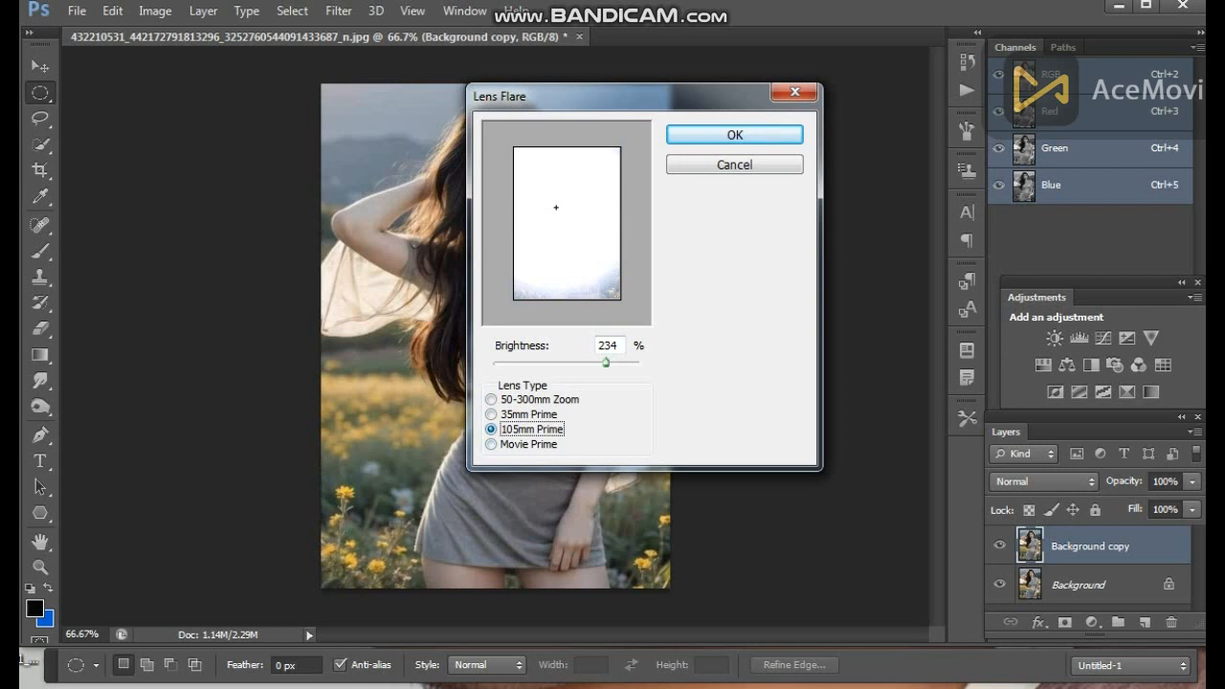
{"action": "left_click", "coordinate": [492, 444]}
{"action": "left_click_drag", "start_coordinate": [606, 363], "coordinate": [600, 363]}
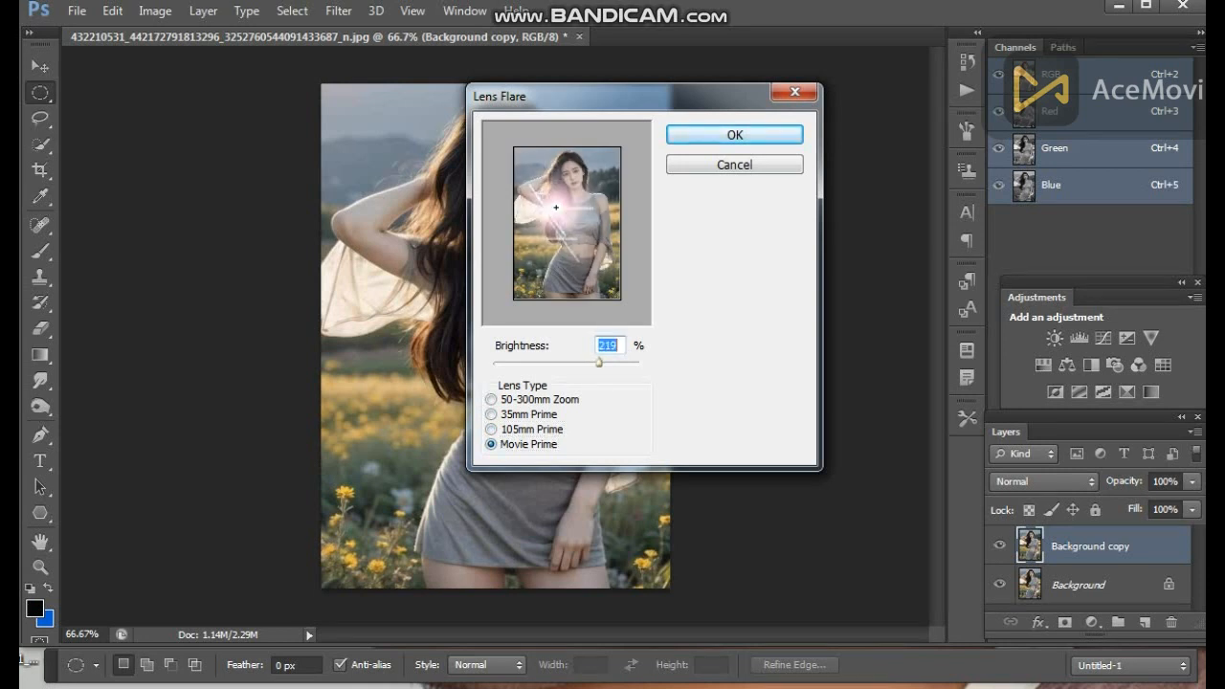
- Centre the flare in the photo's upper-left sky, apply the filter, and inspect the flare around the head
{"action": "left_click_drag", "start_coordinate": [556, 208], "coordinate": [528, 157]}
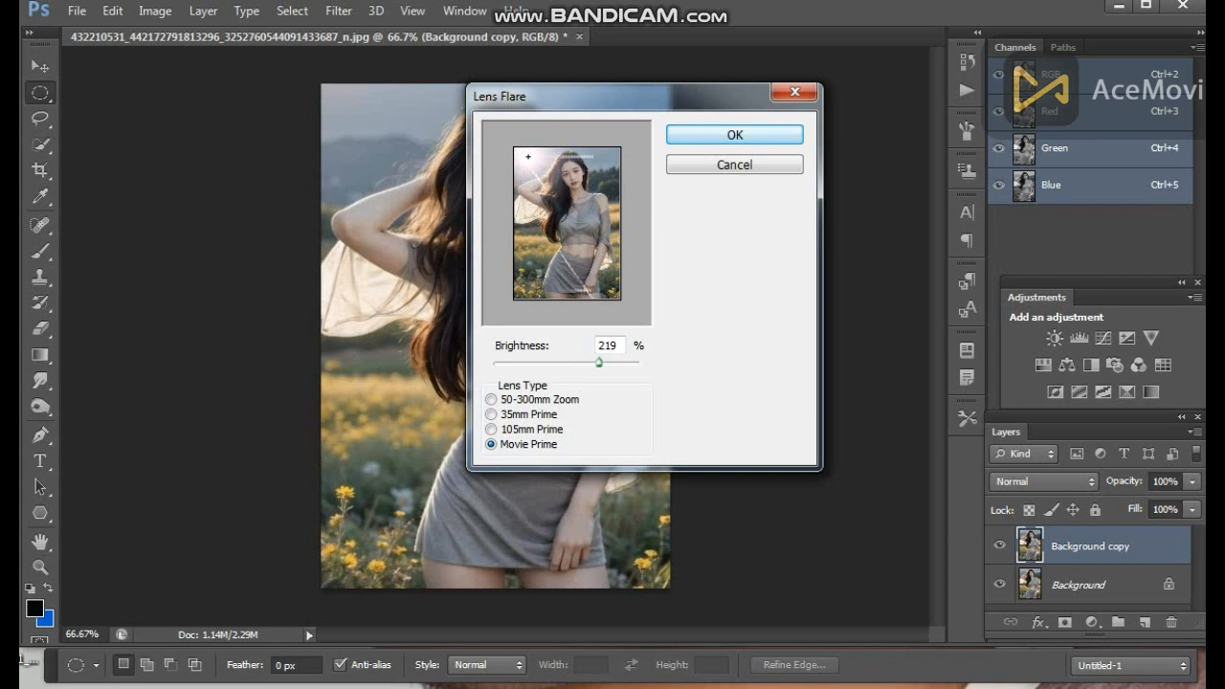
{"action": "key", "text": "Return"}
{"action": "scroll", "coordinate": [496, 400], "scroll_direction": "up", "scroll_amount": 7}
{"action": "left_click_drag", "start_coordinate": [481, 246], "coordinate": [510, 524]}
{"action": "scroll", "coordinate": [510, 523], "scroll_direction": "down", "scroll_amount": 1}
{"action": "scroll", "coordinate": [528, 363], "scroll_direction": "down", "scroll_amount": 3}
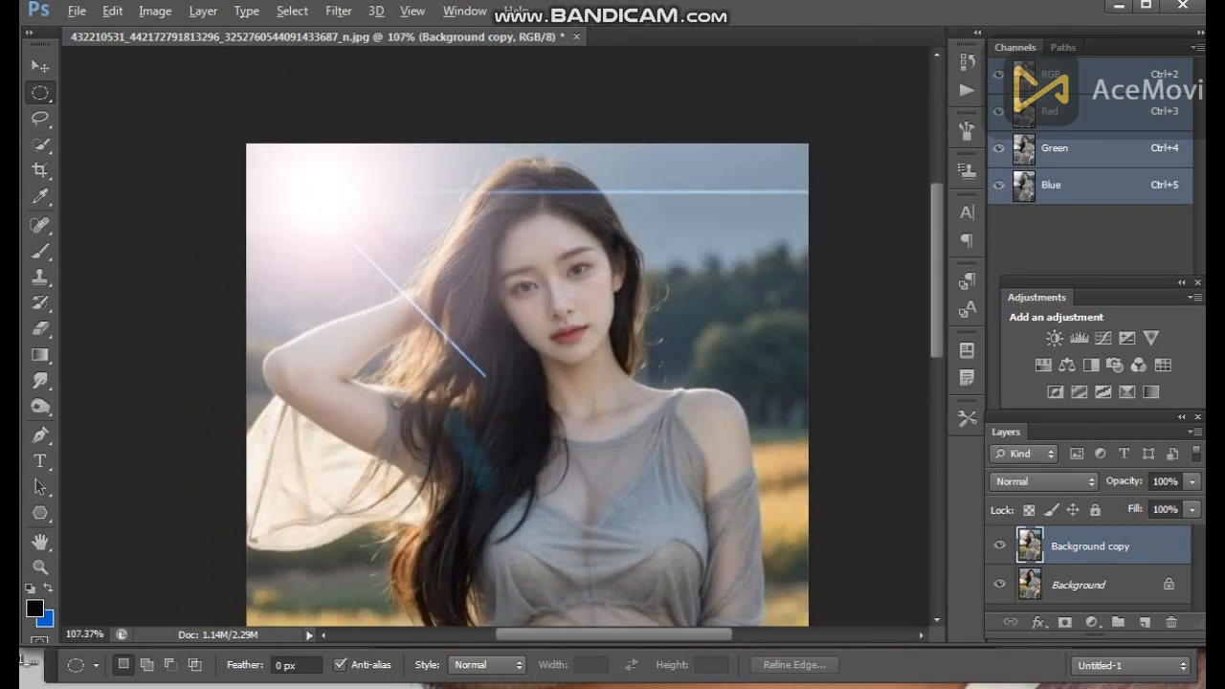
{"action": "scroll", "coordinate": [528, 363], "scroll_direction": "up", "scroll_amount": 4}
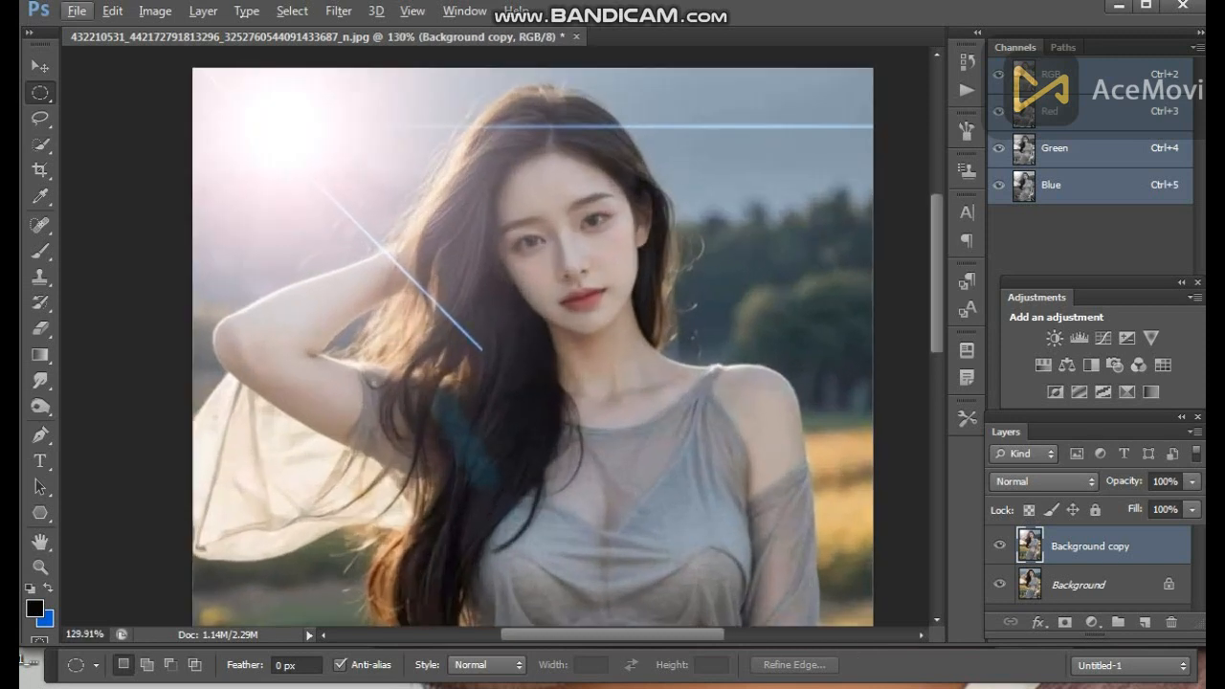
- Try Soft Light and the following blend modes on the Background copy layer, settling on Pin Light
{"action": "left_click", "coordinate": [1043, 481]}
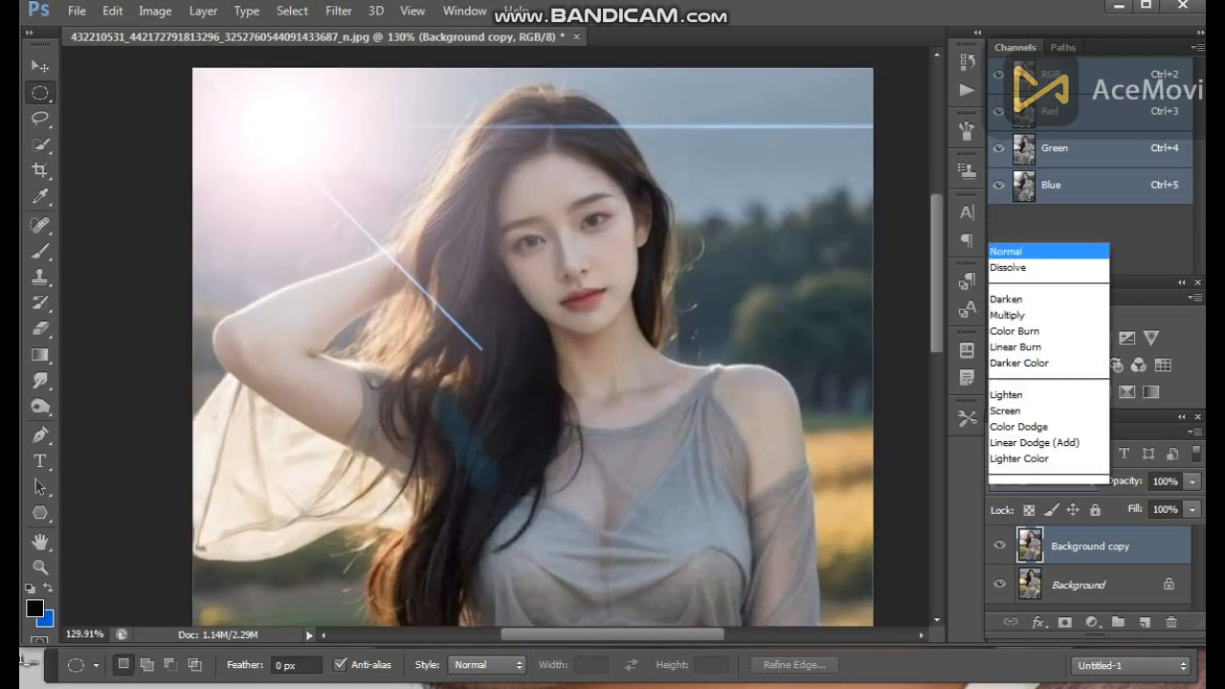
{"action": "key", "text": "Return"}
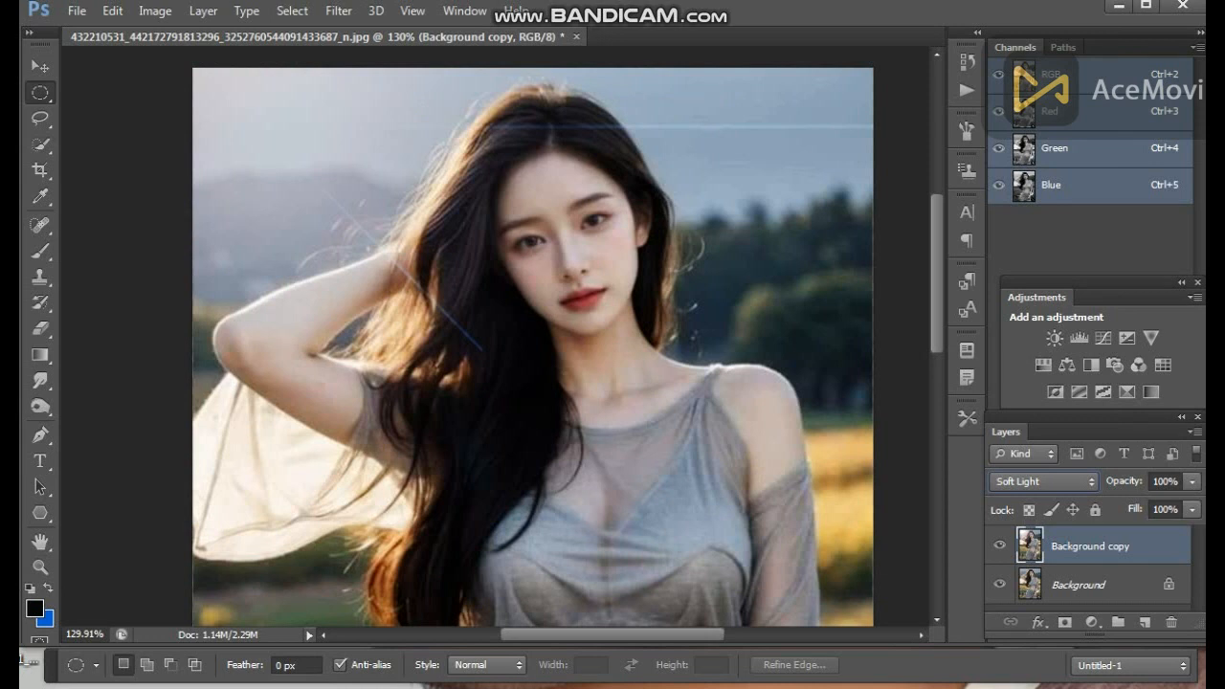
{"action": "key", "text": "Down"}
{"action": "key", "text": "Down"}
{"action": "key", "text": "Down"}
{"action": "key", "text": "Down"}
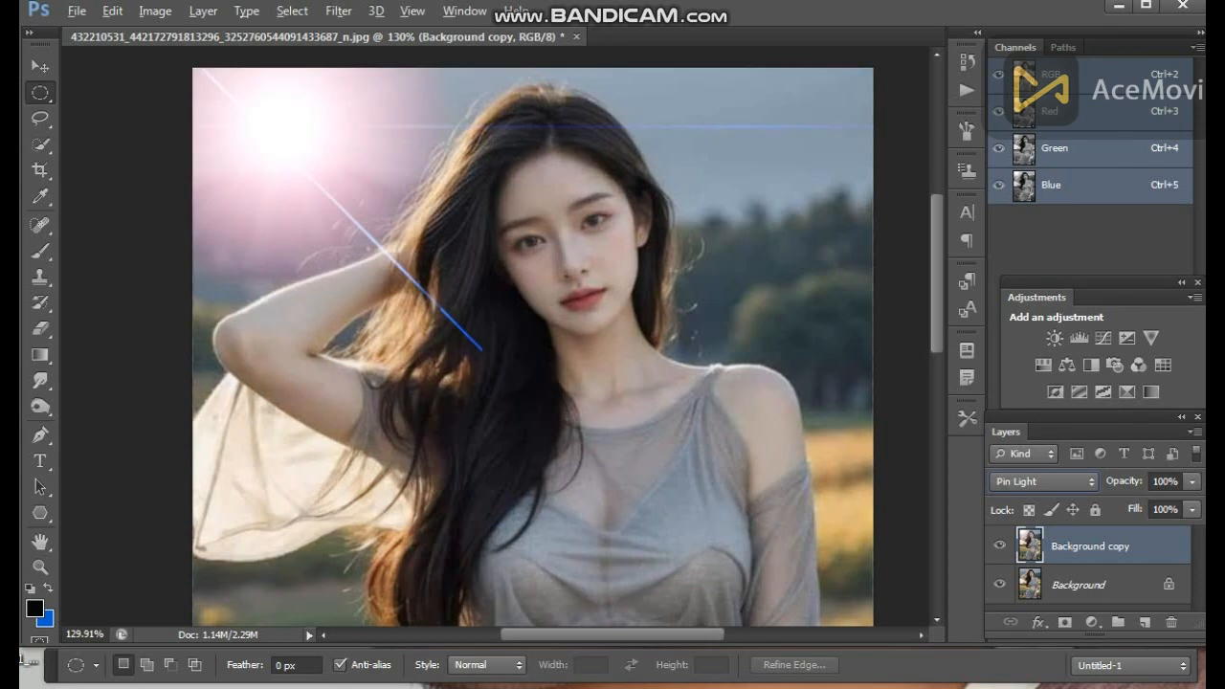
- Check the whole photo and merge the visible layers
{"action": "scroll", "coordinate": [495, 335], "scroll_direction": "down", "scroll_amount": 10}
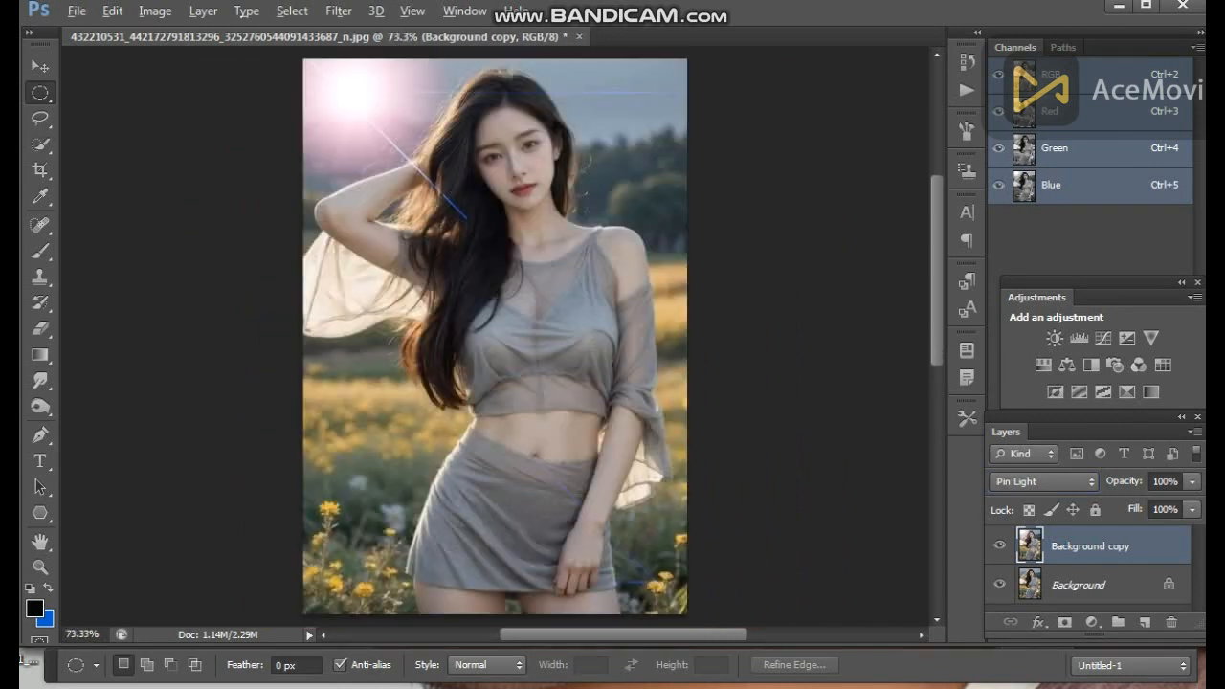
{"action": "scroll", "coordinate": [495, 335], "scroll_direction": "up", "scroll_amount": 2}
{"action": "scroll", "coordinate": [495, 335], "scroll_direction": "up", "scroll_amount": 1}
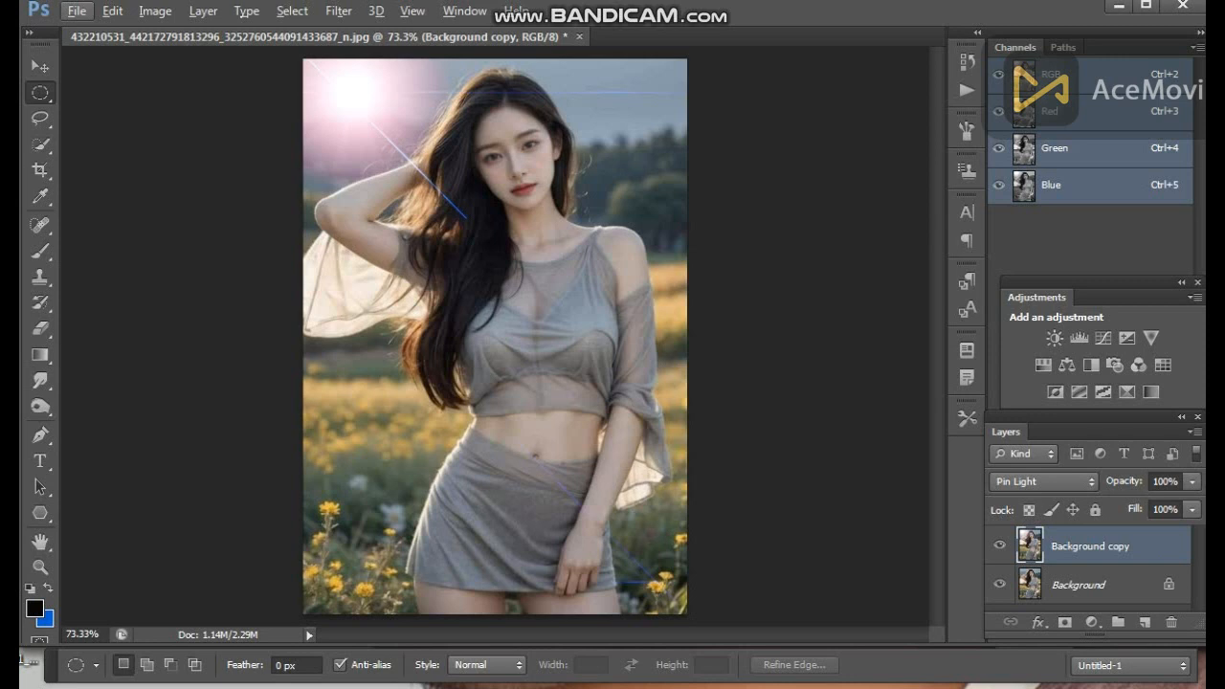
{"action": "left_click", "coordinate": [203, 11]}
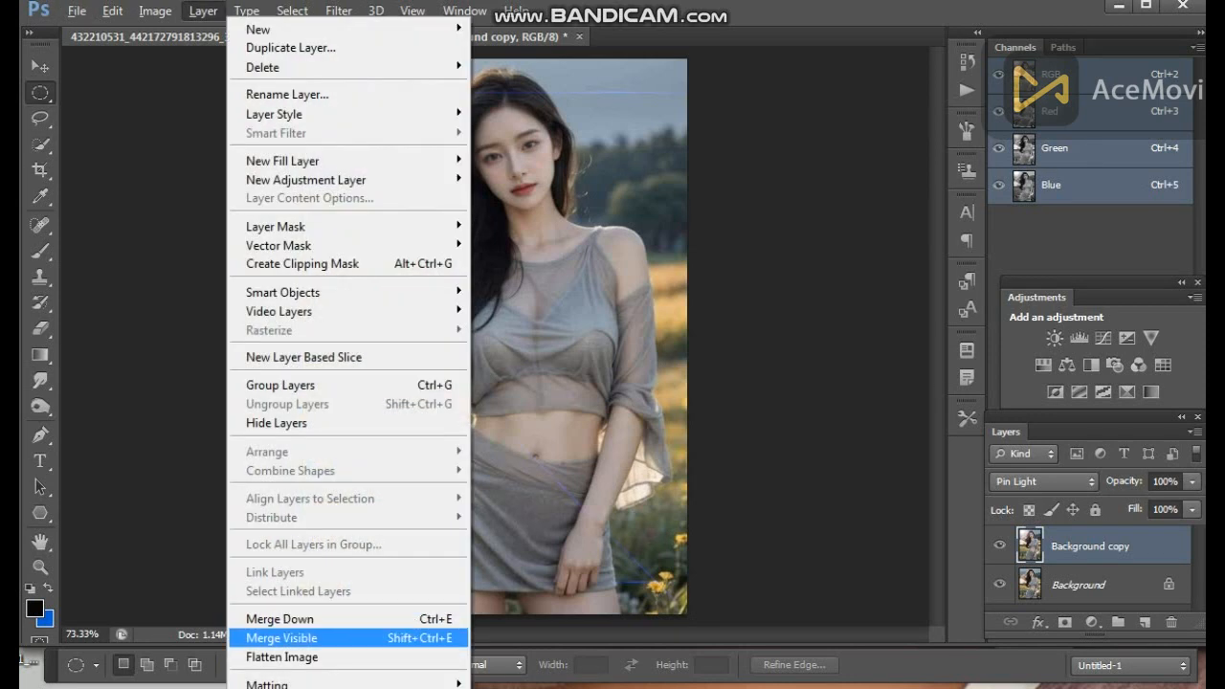
{"action": "left_click", "coordinate": [278, 638]}
- Apply the DCE Tools ColorCast FIX filter to the merged photo using the Color Cast option, and inspect the result
{"action": "left_click", "coordinate": [339, 10]}
{"action": "mouse_move", "coordinate": [383, 315]}
{"action": "left_click", "coordinate": [561, 331]}
{"action": "left_click", "coordinate": [616, 421]}
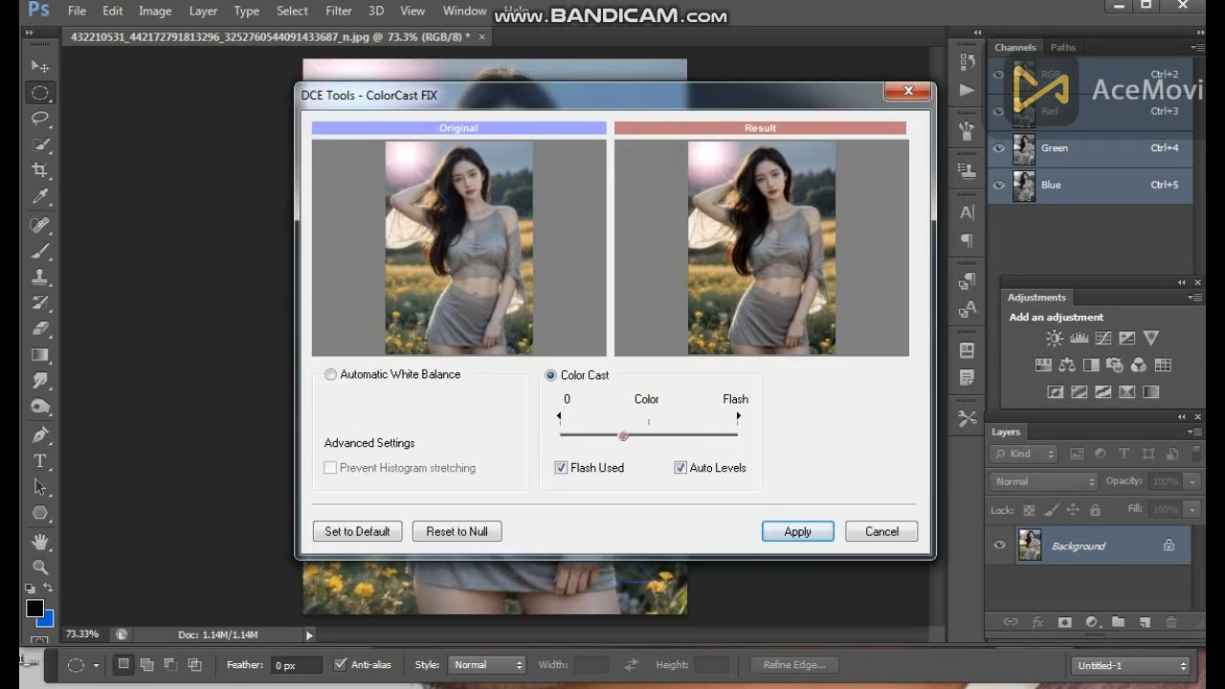
{"action": "key", "text": "Return"}
{"action": "scroll", "coordinate": [503, 457], "scroll_direction": "up", "scroll_amount": 6}
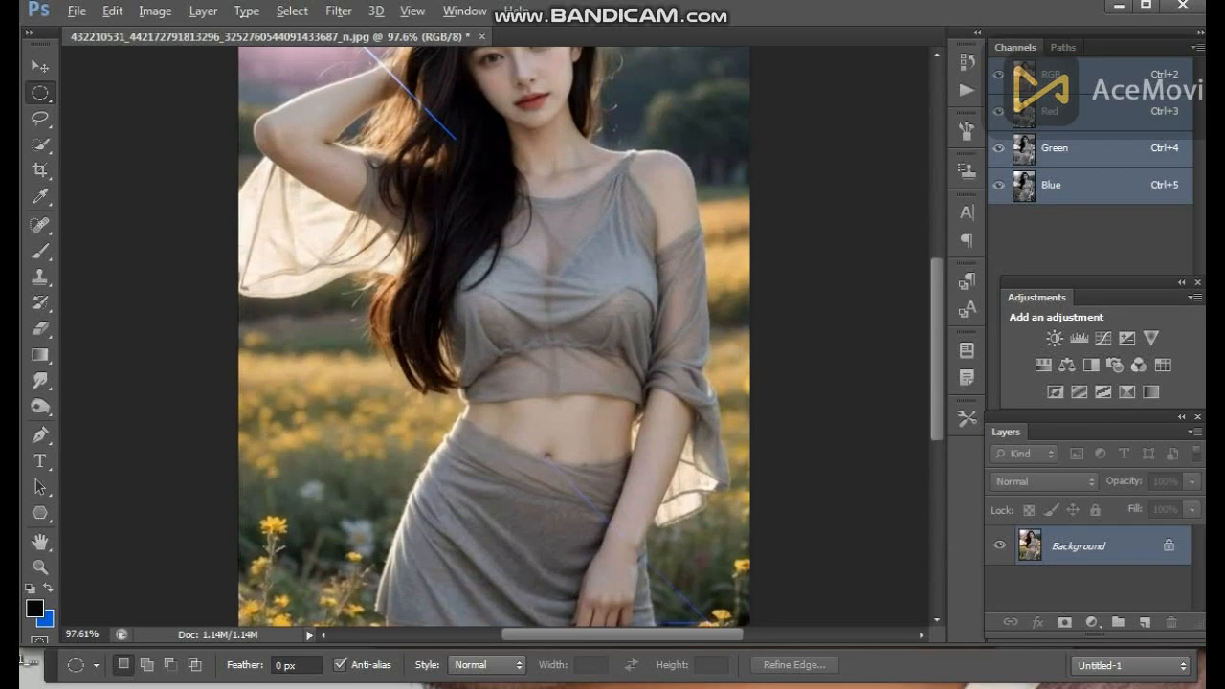
{"action": "left_click_drag", "start_coordinate": [511, 290], "coordinate": [500, 471]}
{"action": "scroll", "coordinate": [500, 471], "scroll_direction": "down", "scroll_amount": 2}
{"action": "scroll", "coordinate": [500, 471], "scroll_direction": "down", "scroll_amount": 2}
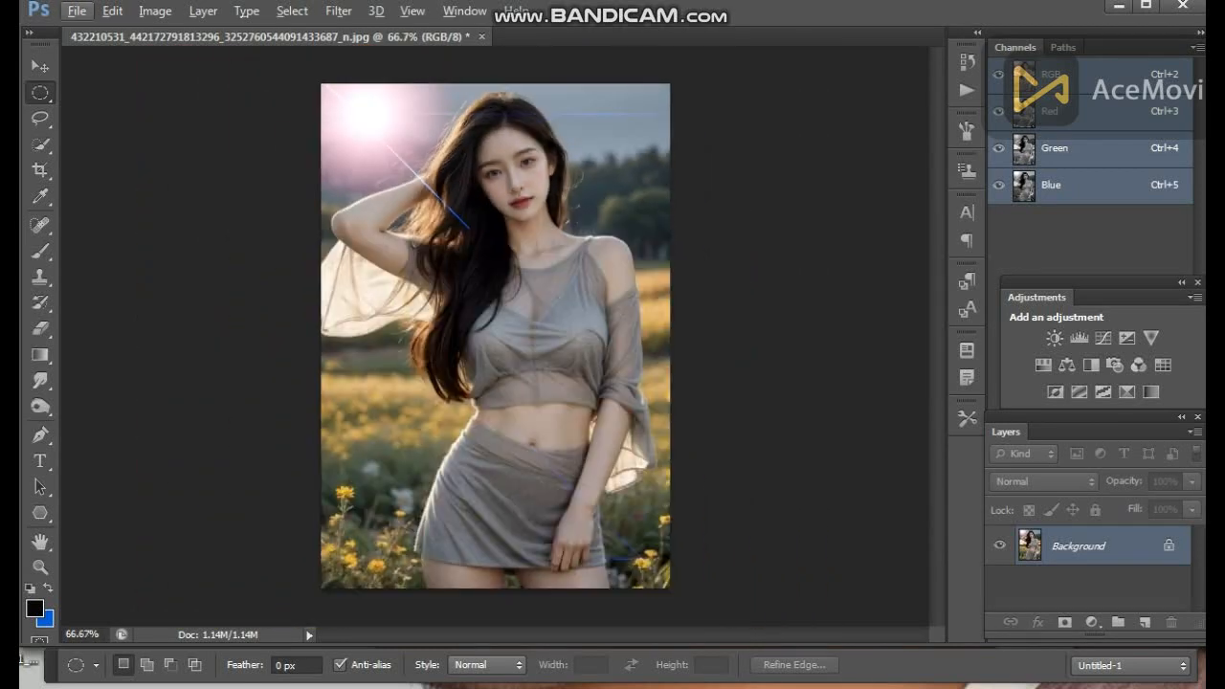